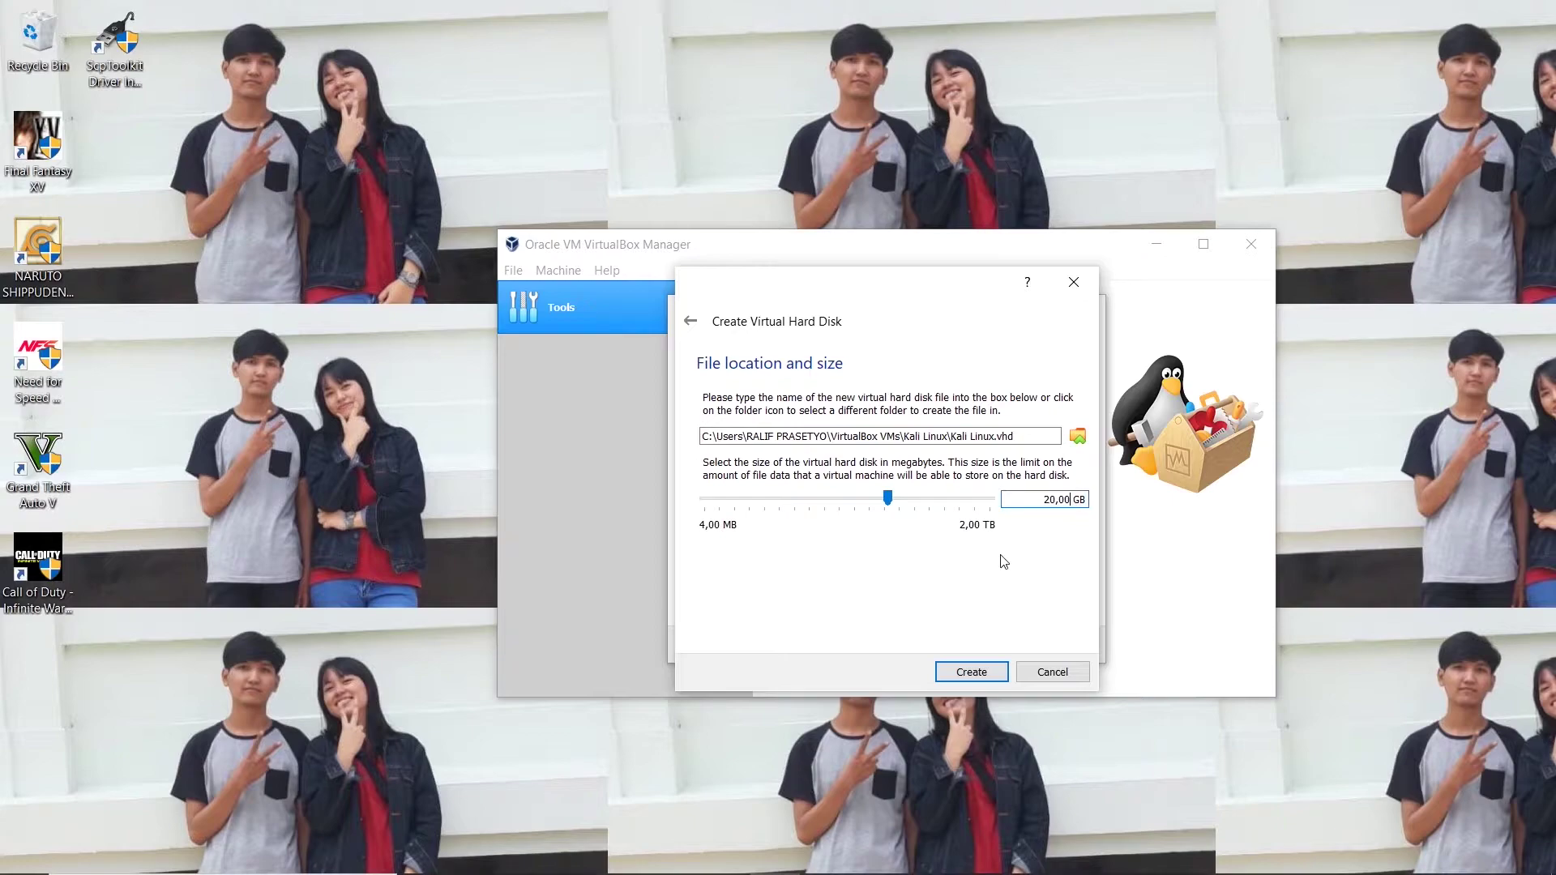
Create the 20 GB Kali Linux.vhd virtual hard disk at its default location.
click(975, 667)
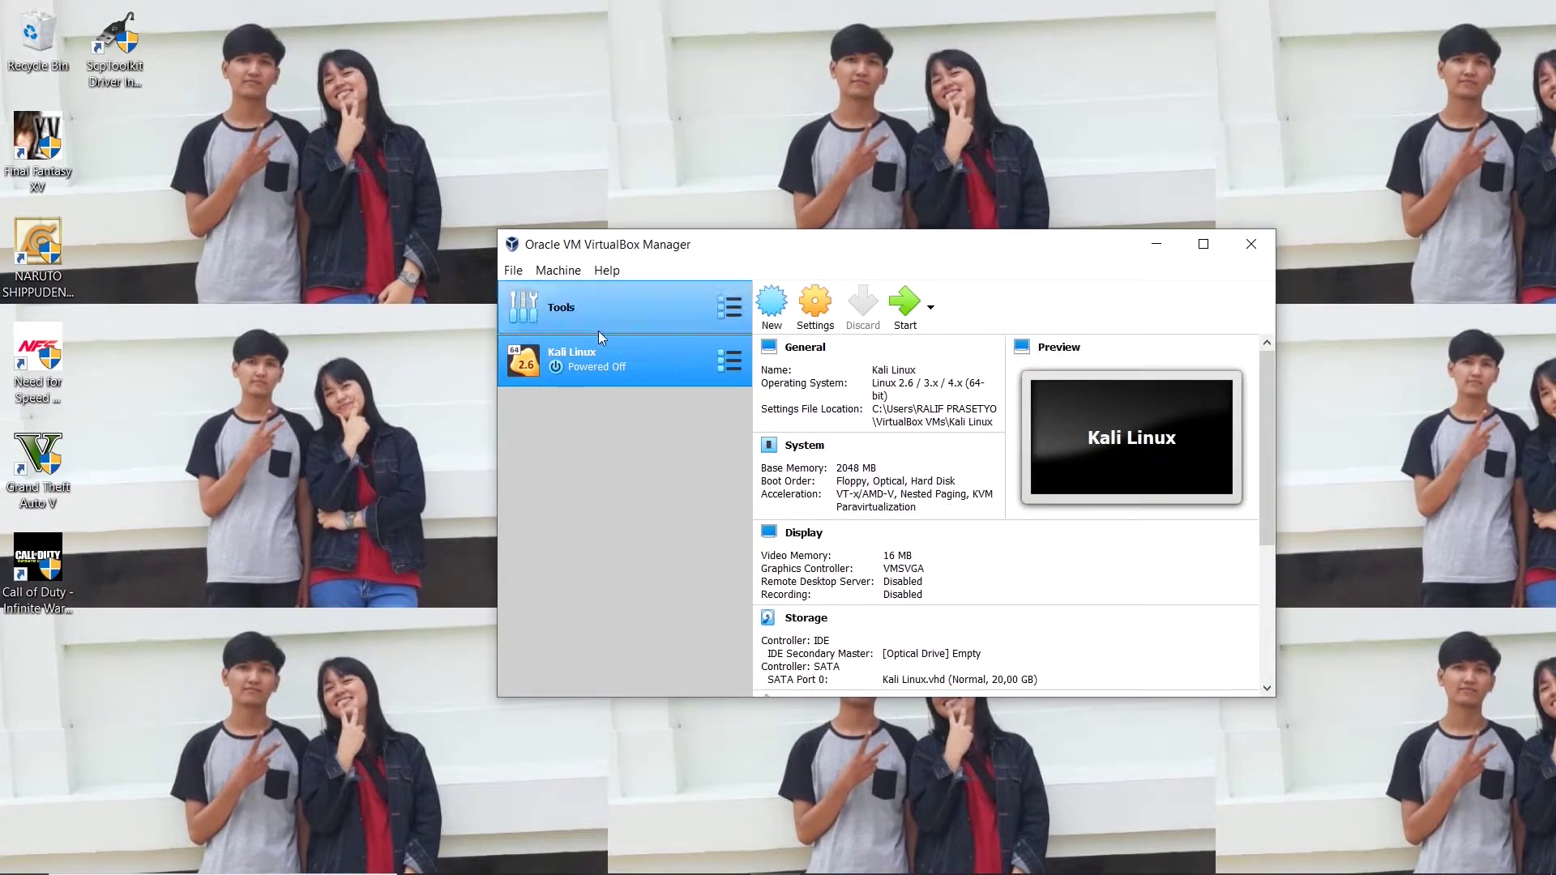
Raise the Kali Linux VM's processor count from 1 to 2, save, and reopen its Settings.
click(832, 307)
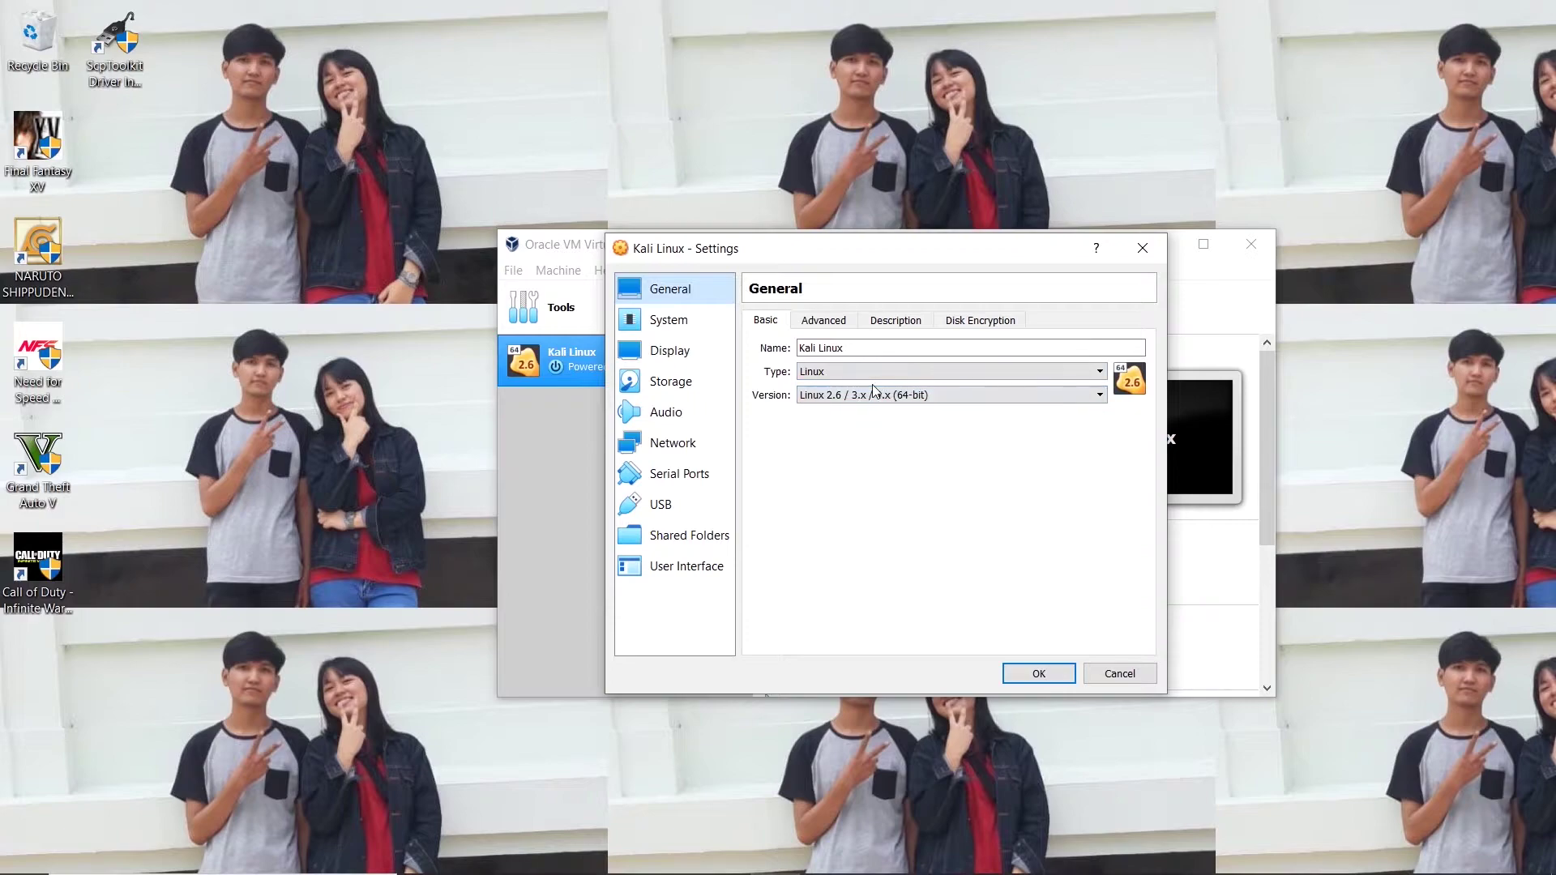
click(681, 319)
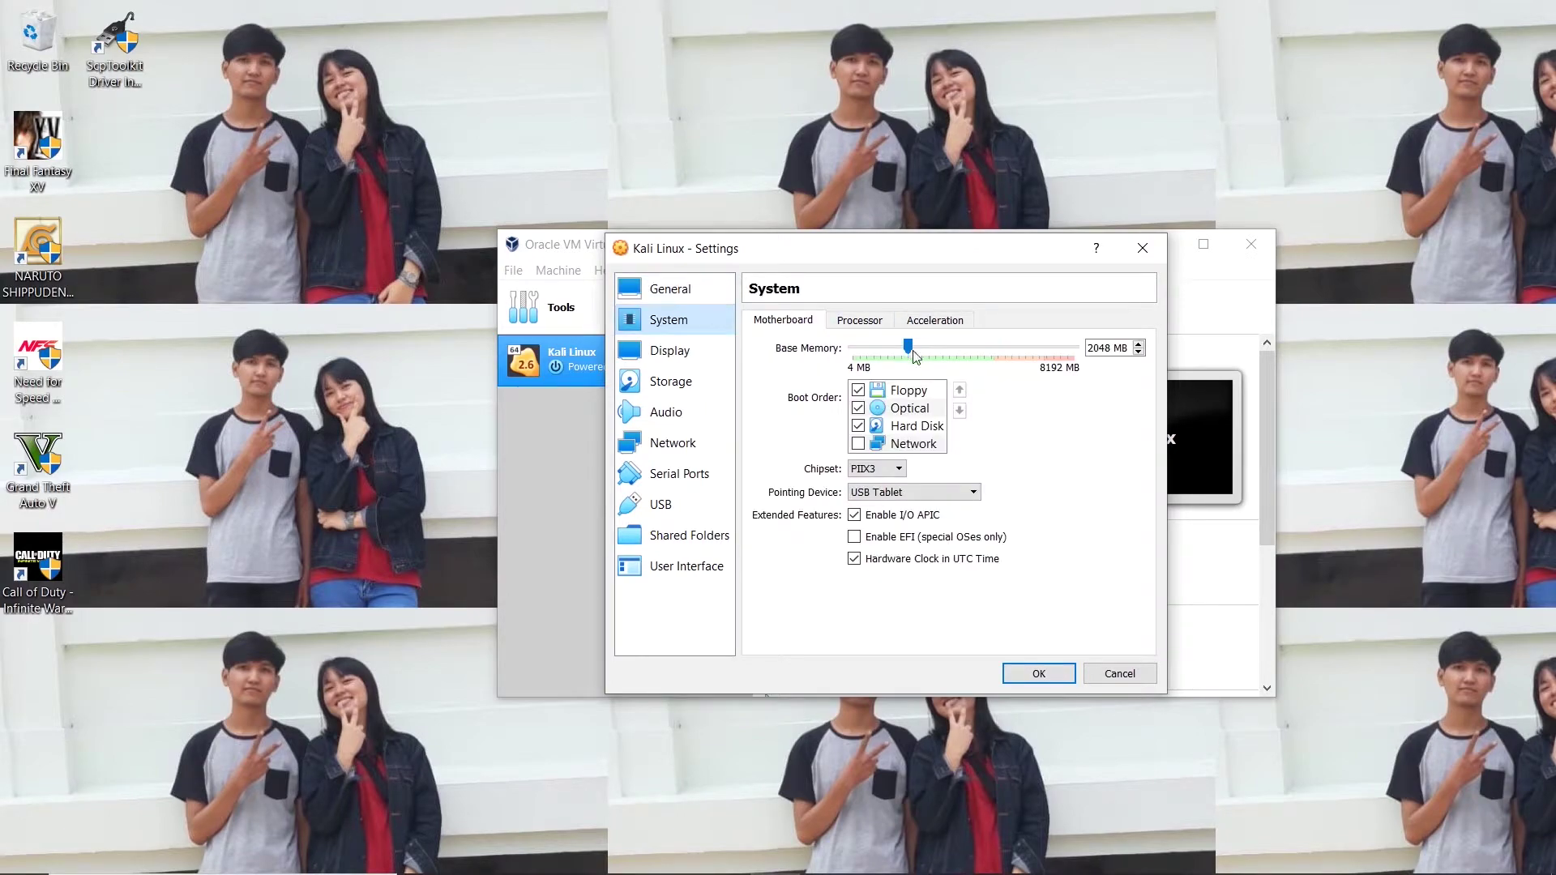
click(859, 320)
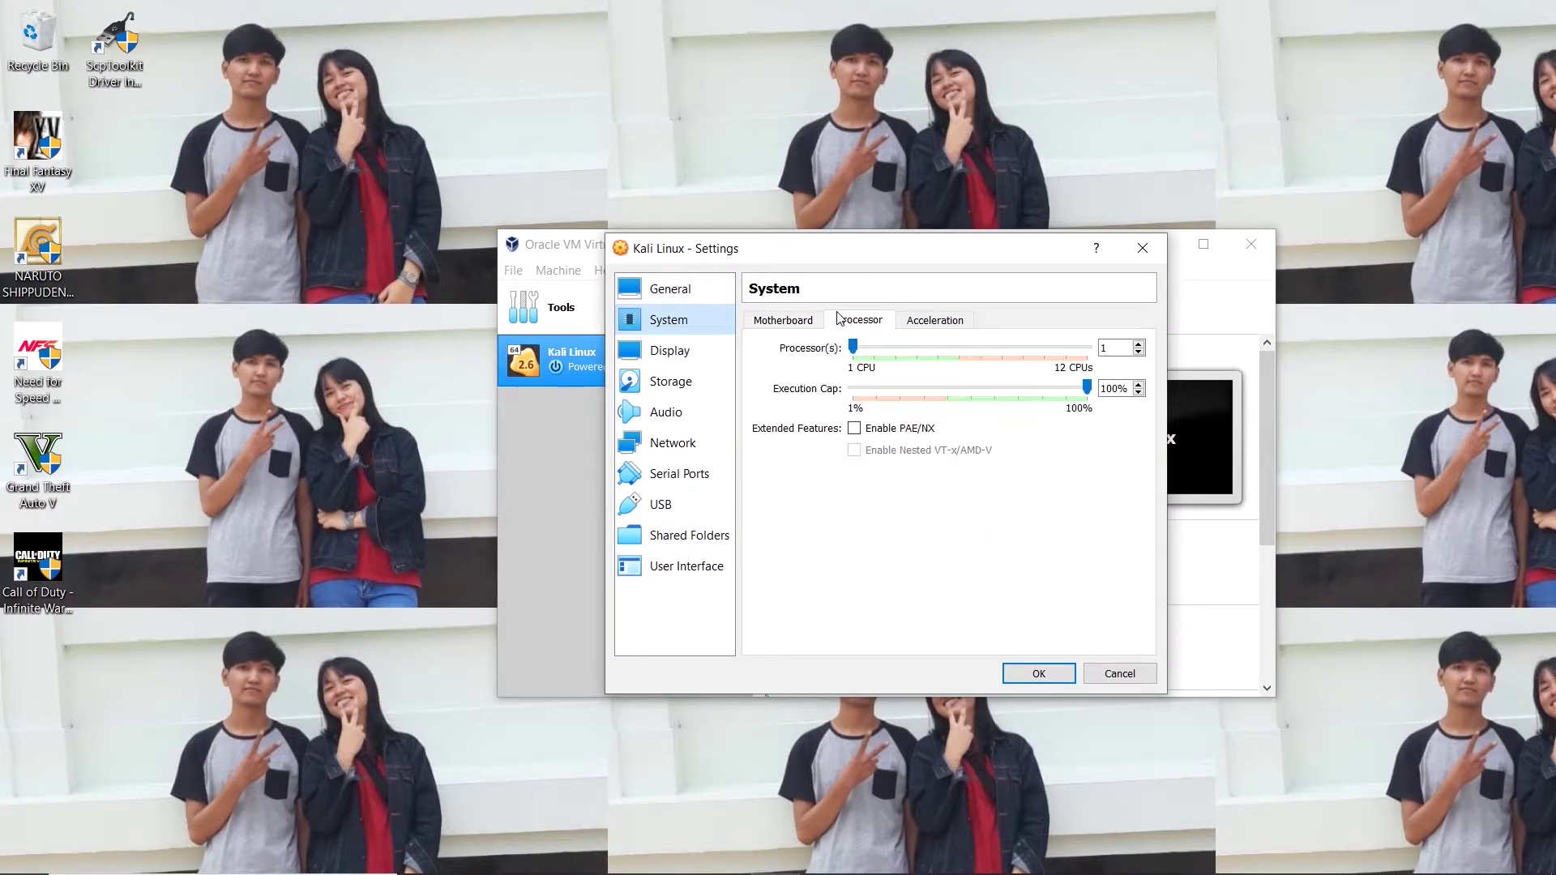
click(1138, 344)
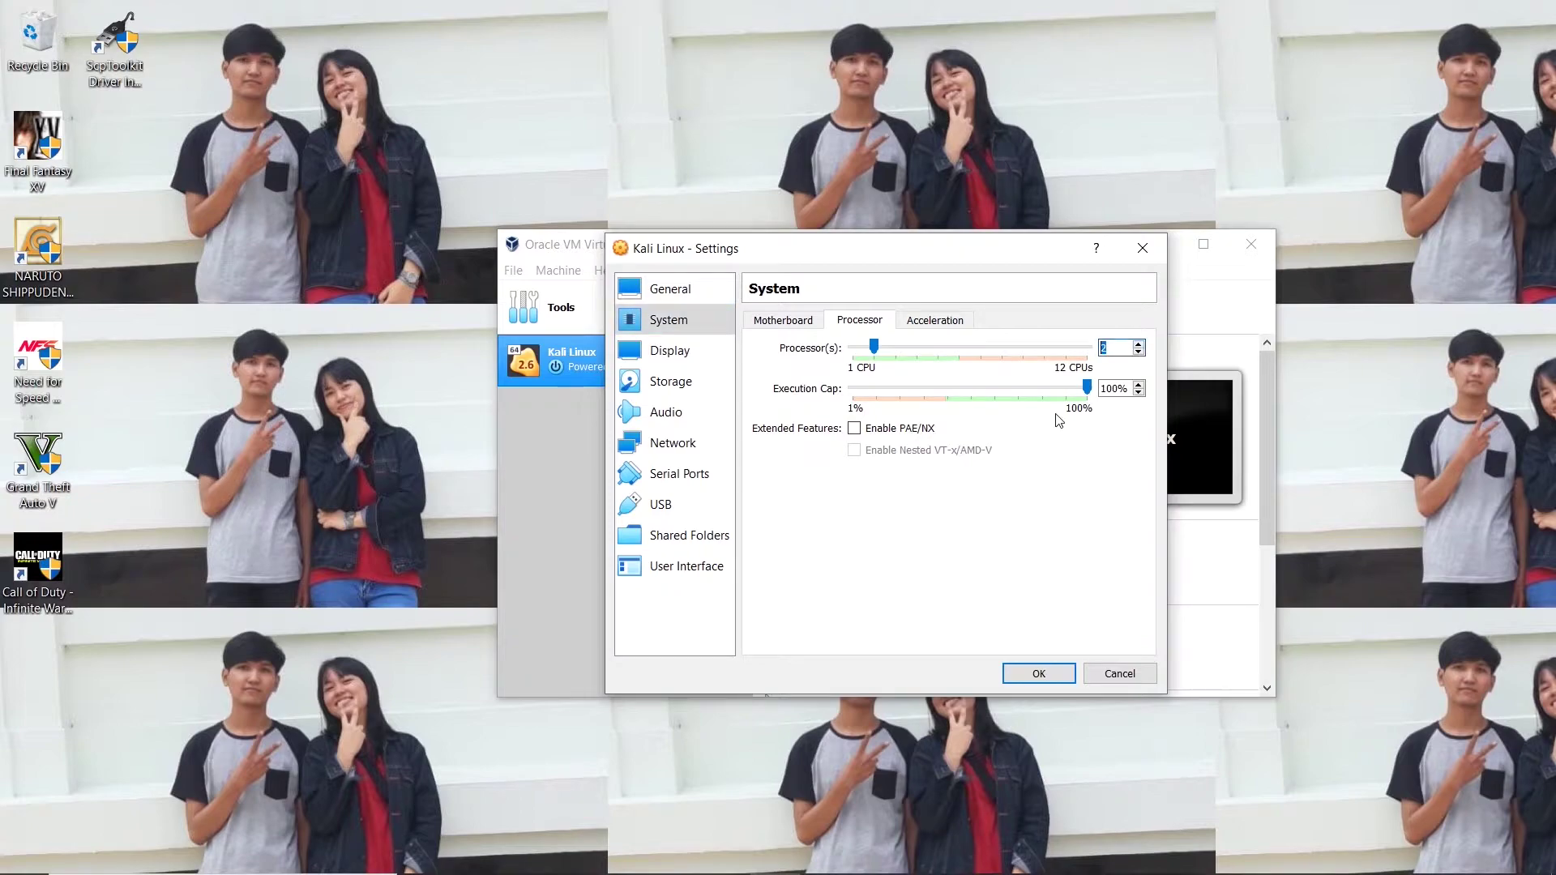
click(1039, 674)
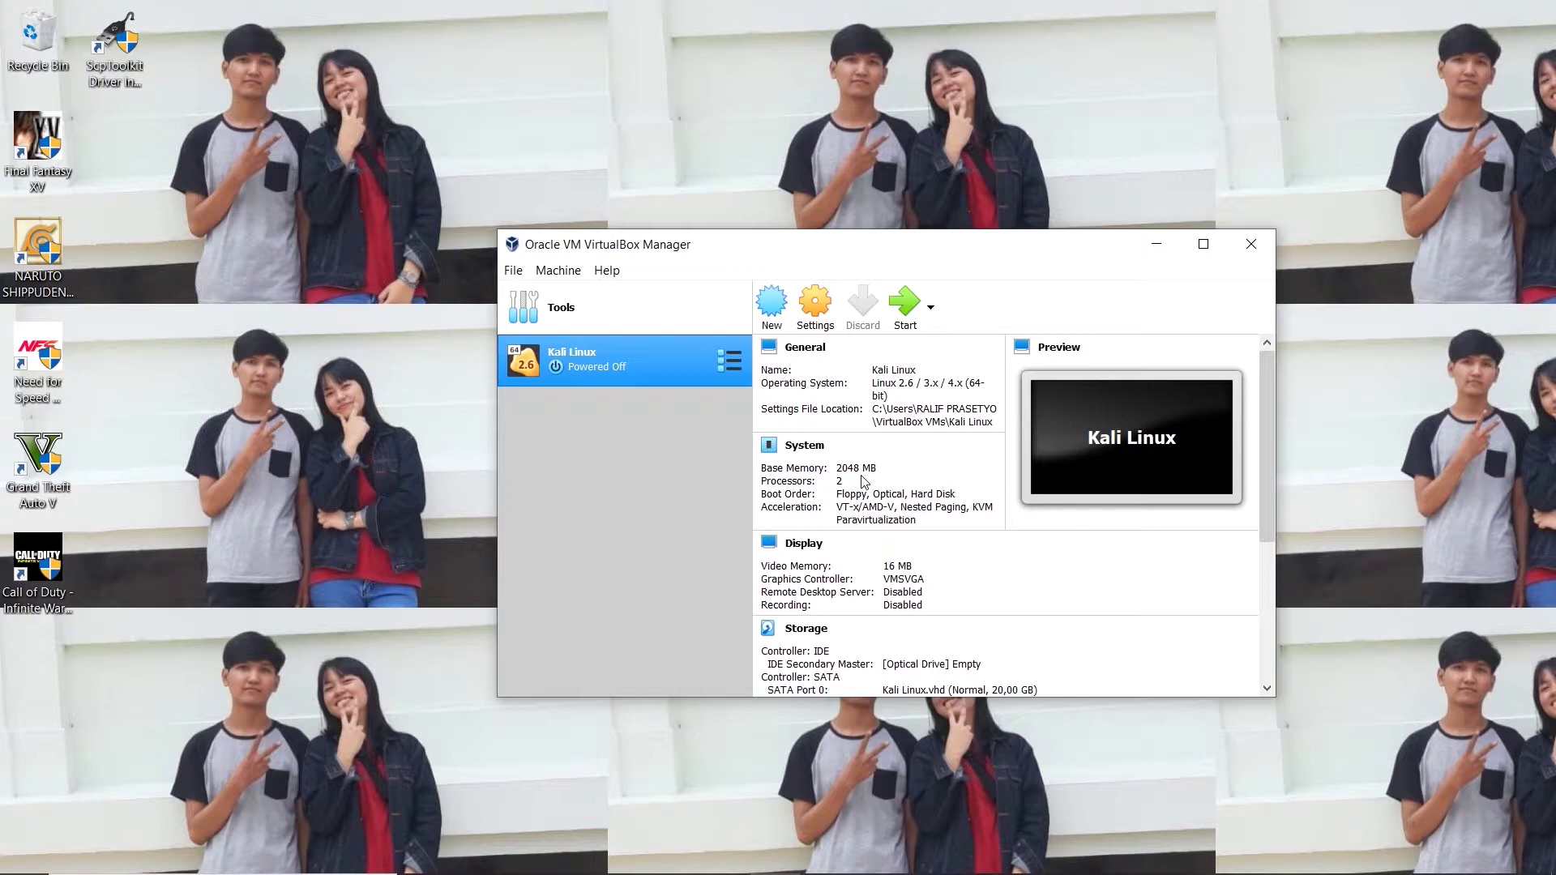
click(821, 319)
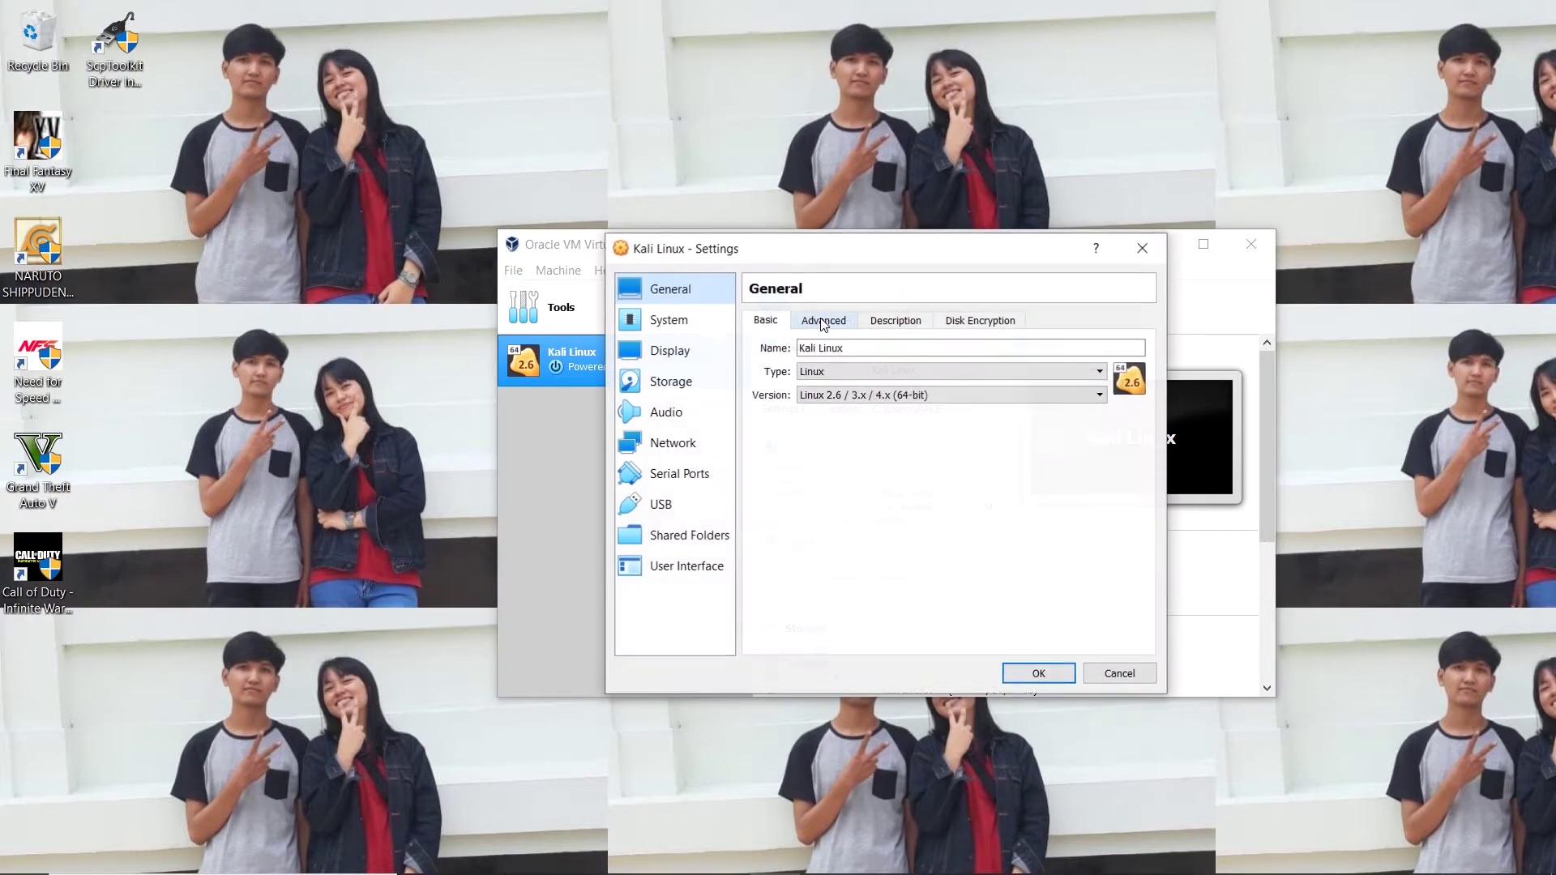
Mount kali-linux-large-2019.3-amd64.iso from Downloads in the empty optical drive and save.
click(717, 381)
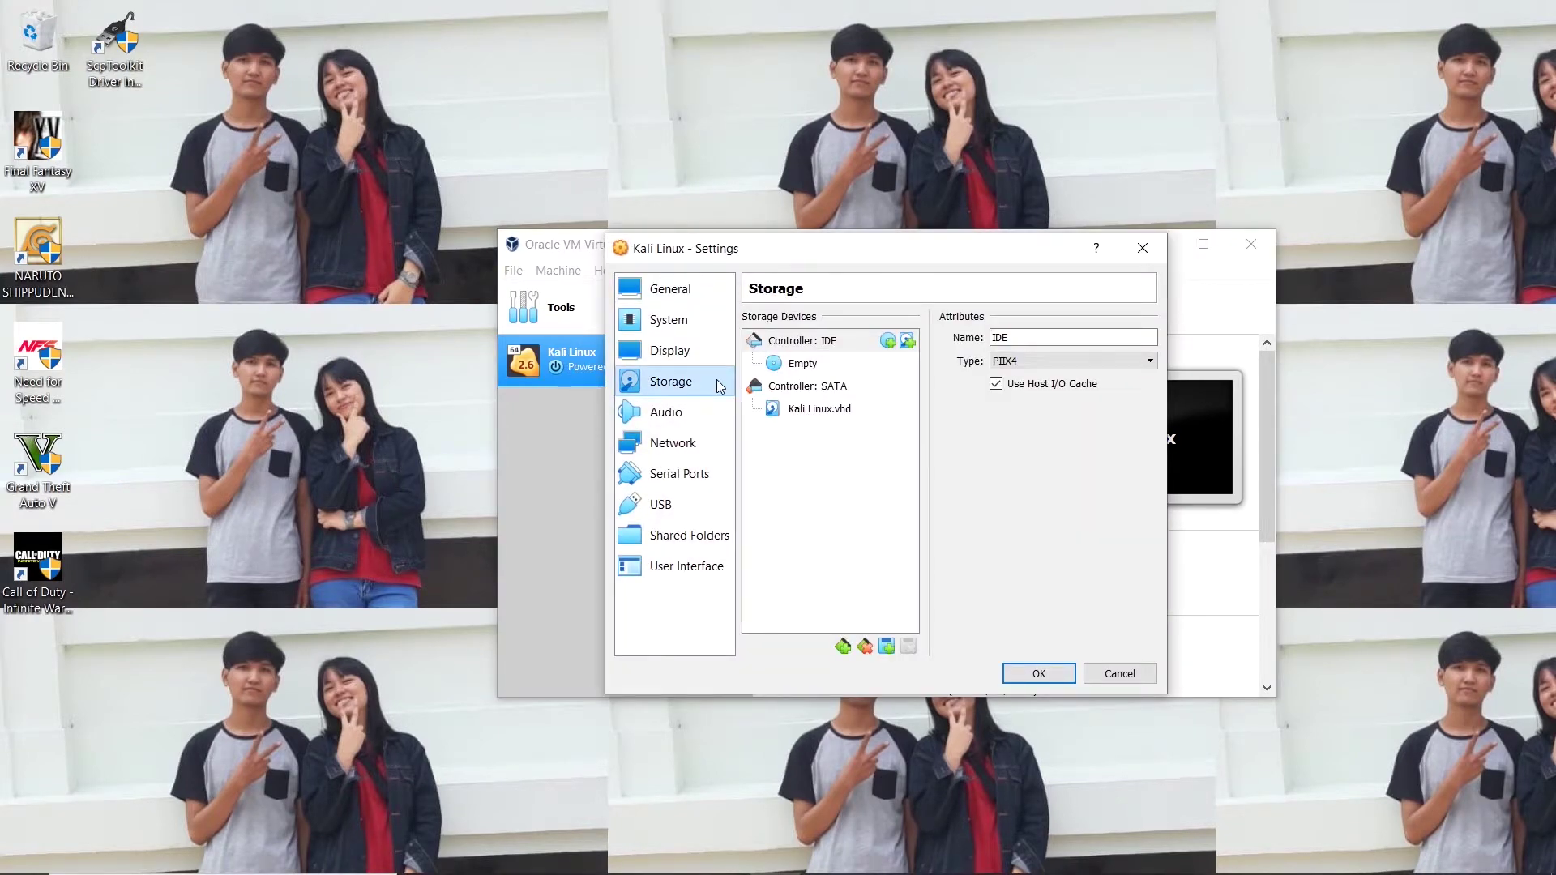
click(819, 373)
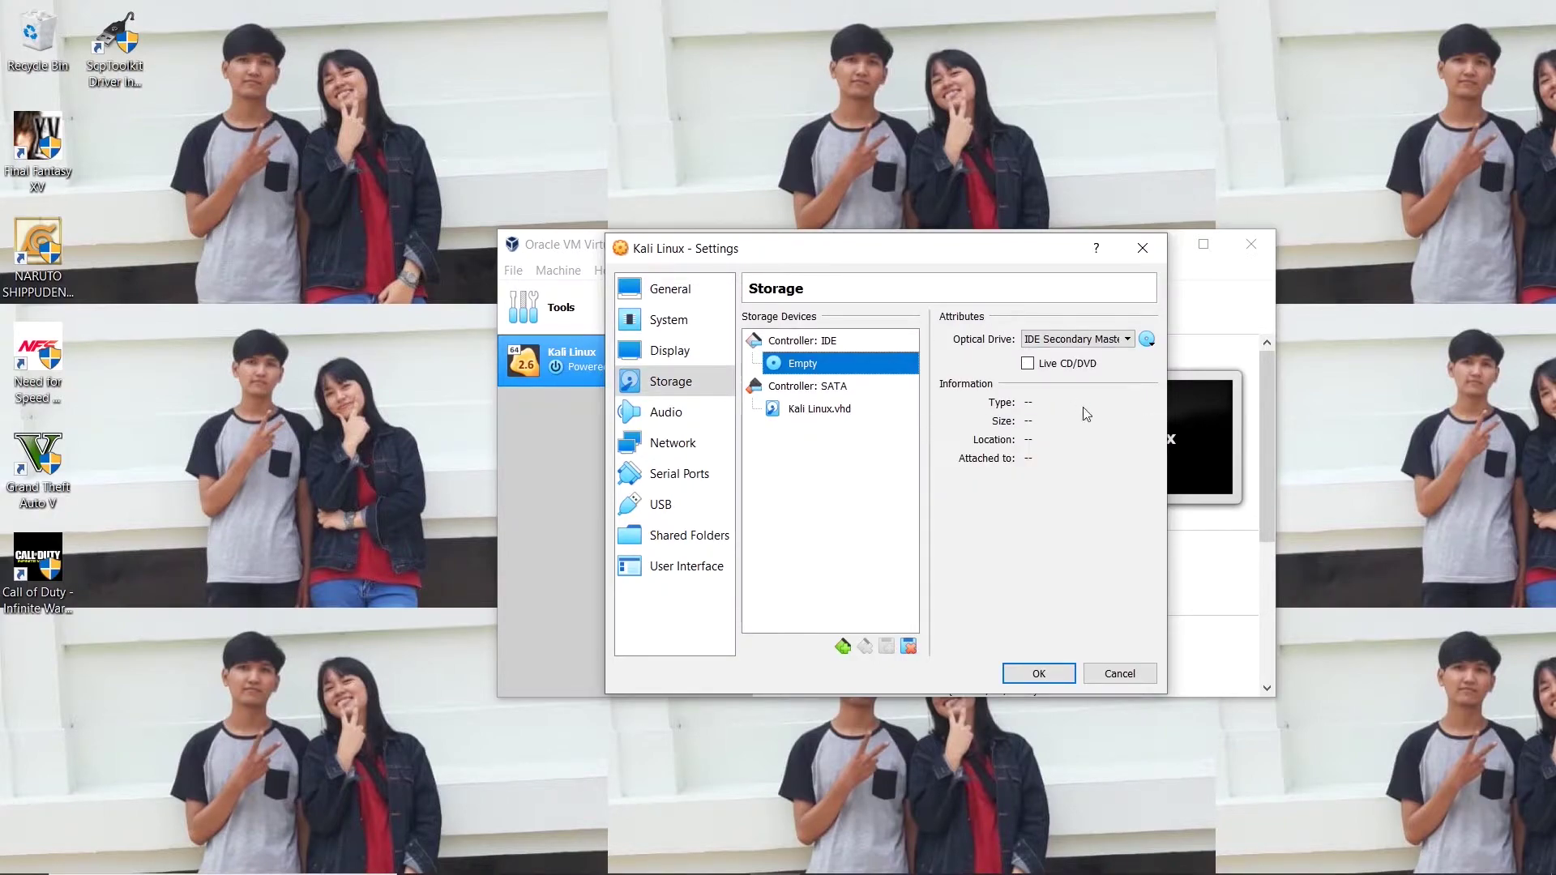
click(1147, 339)
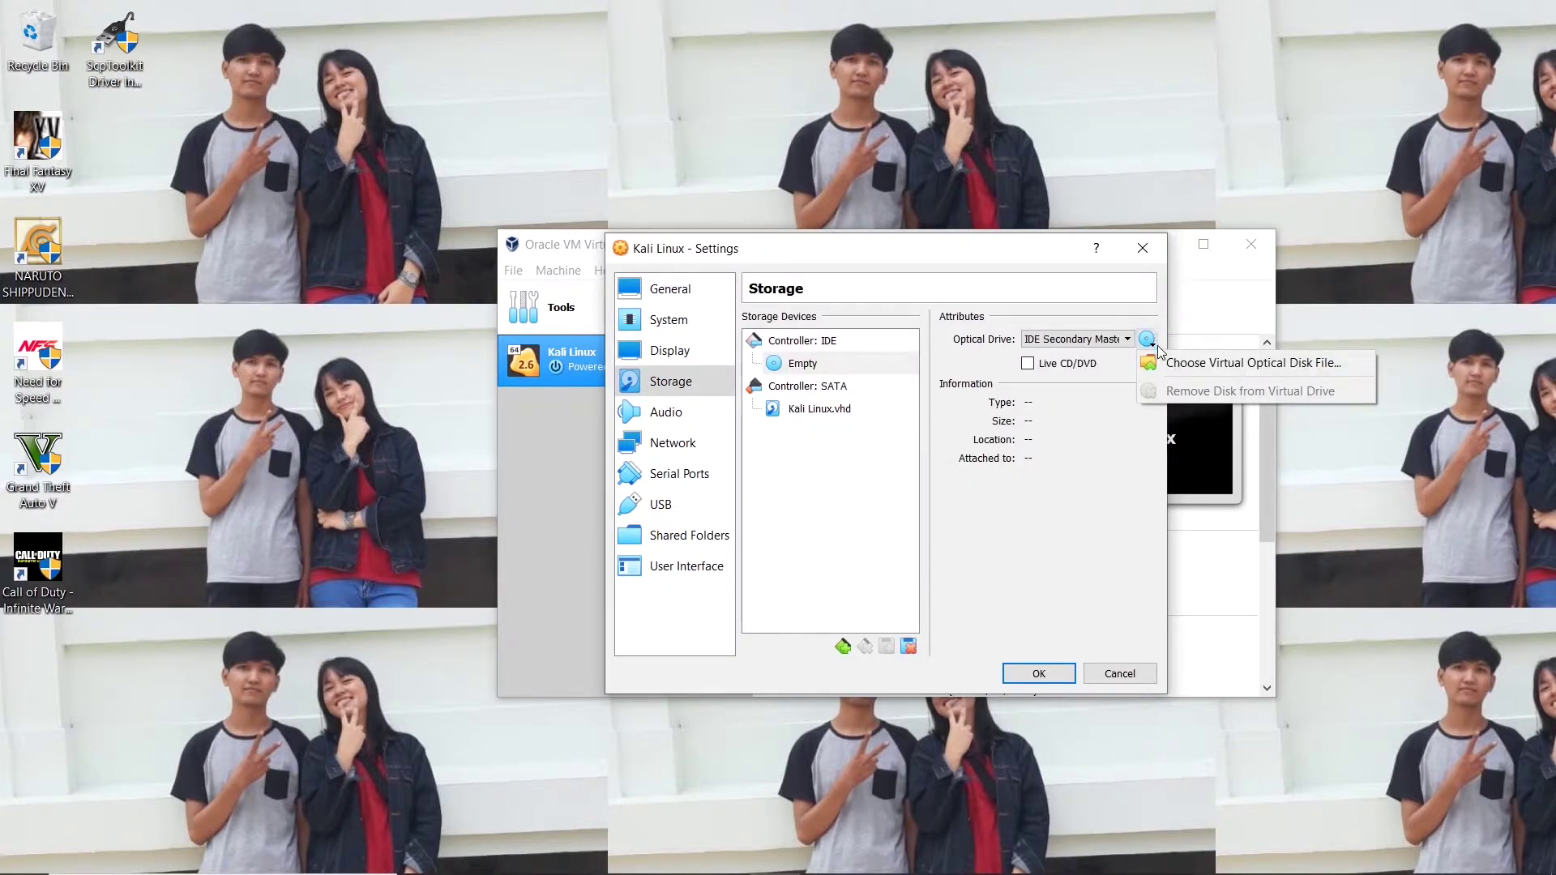
click(1160, 365)
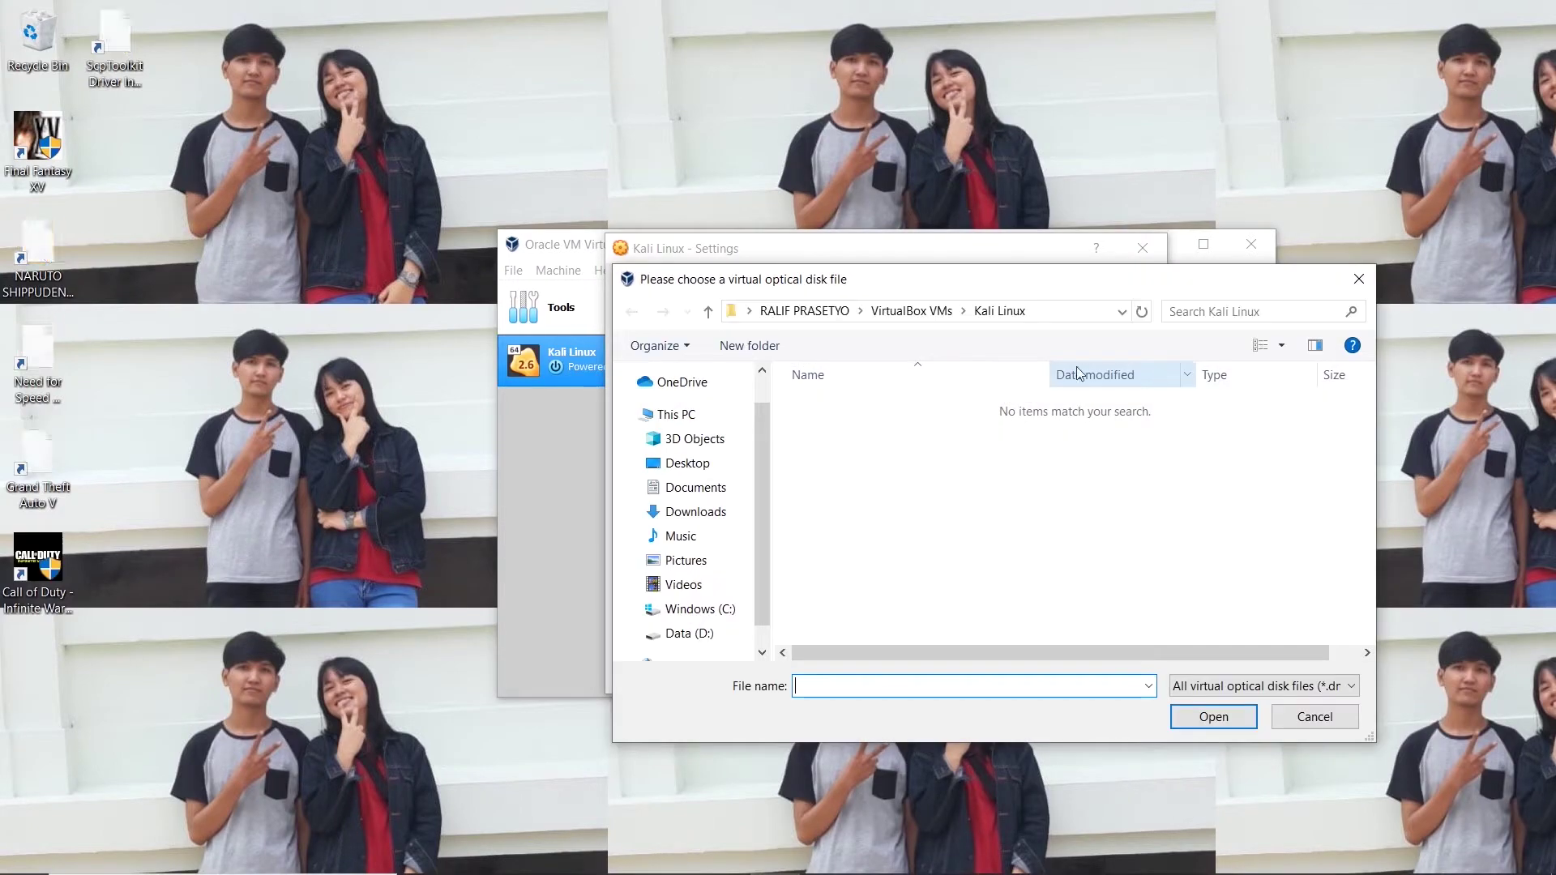
click(679, 513)
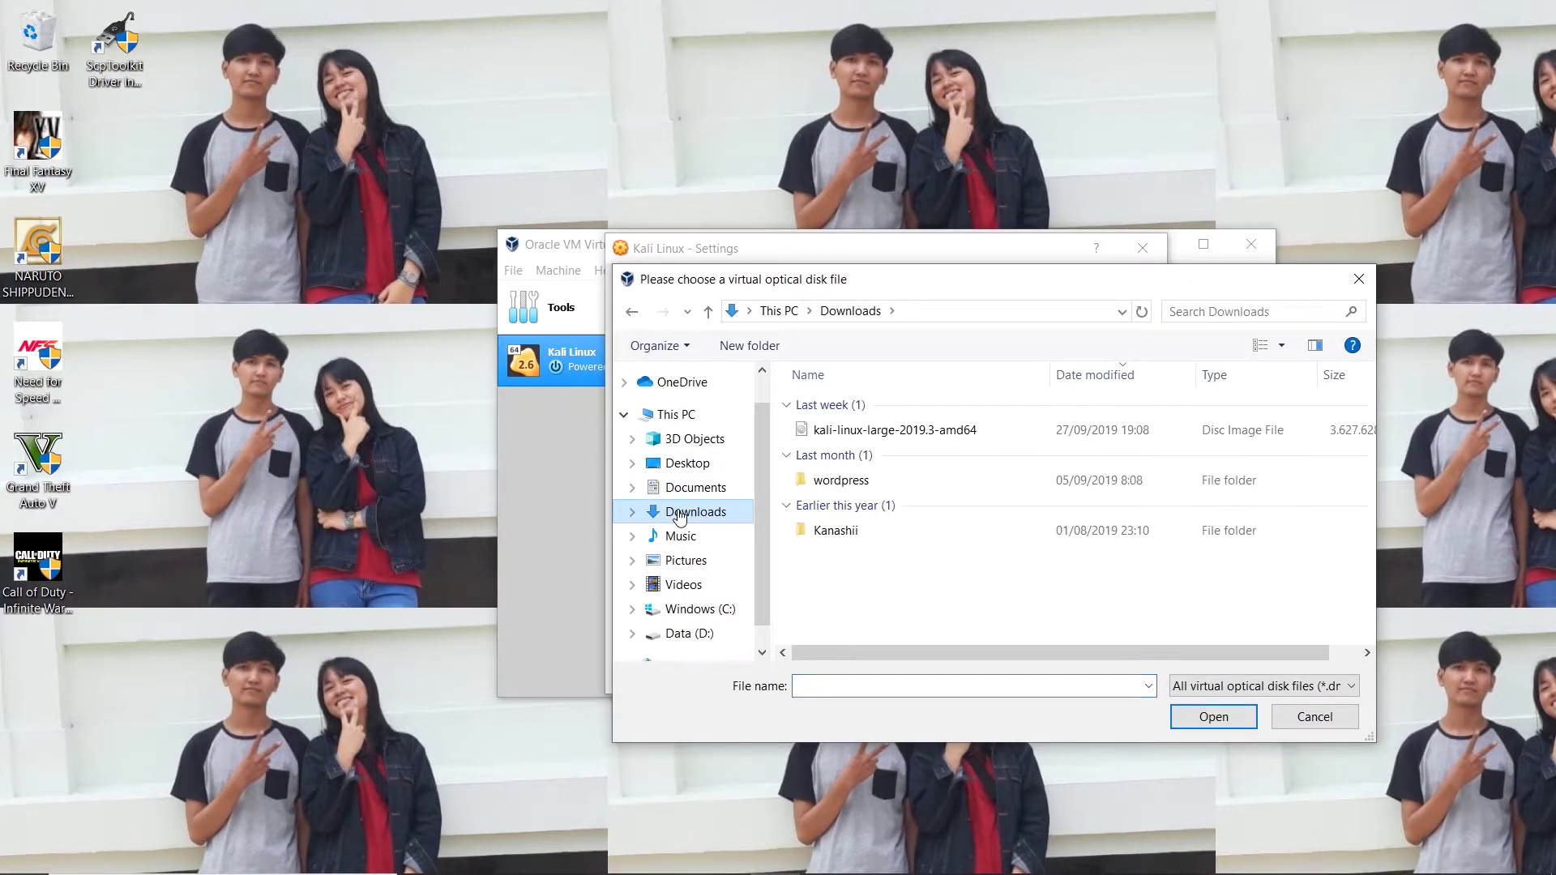
double_click(856, 436)
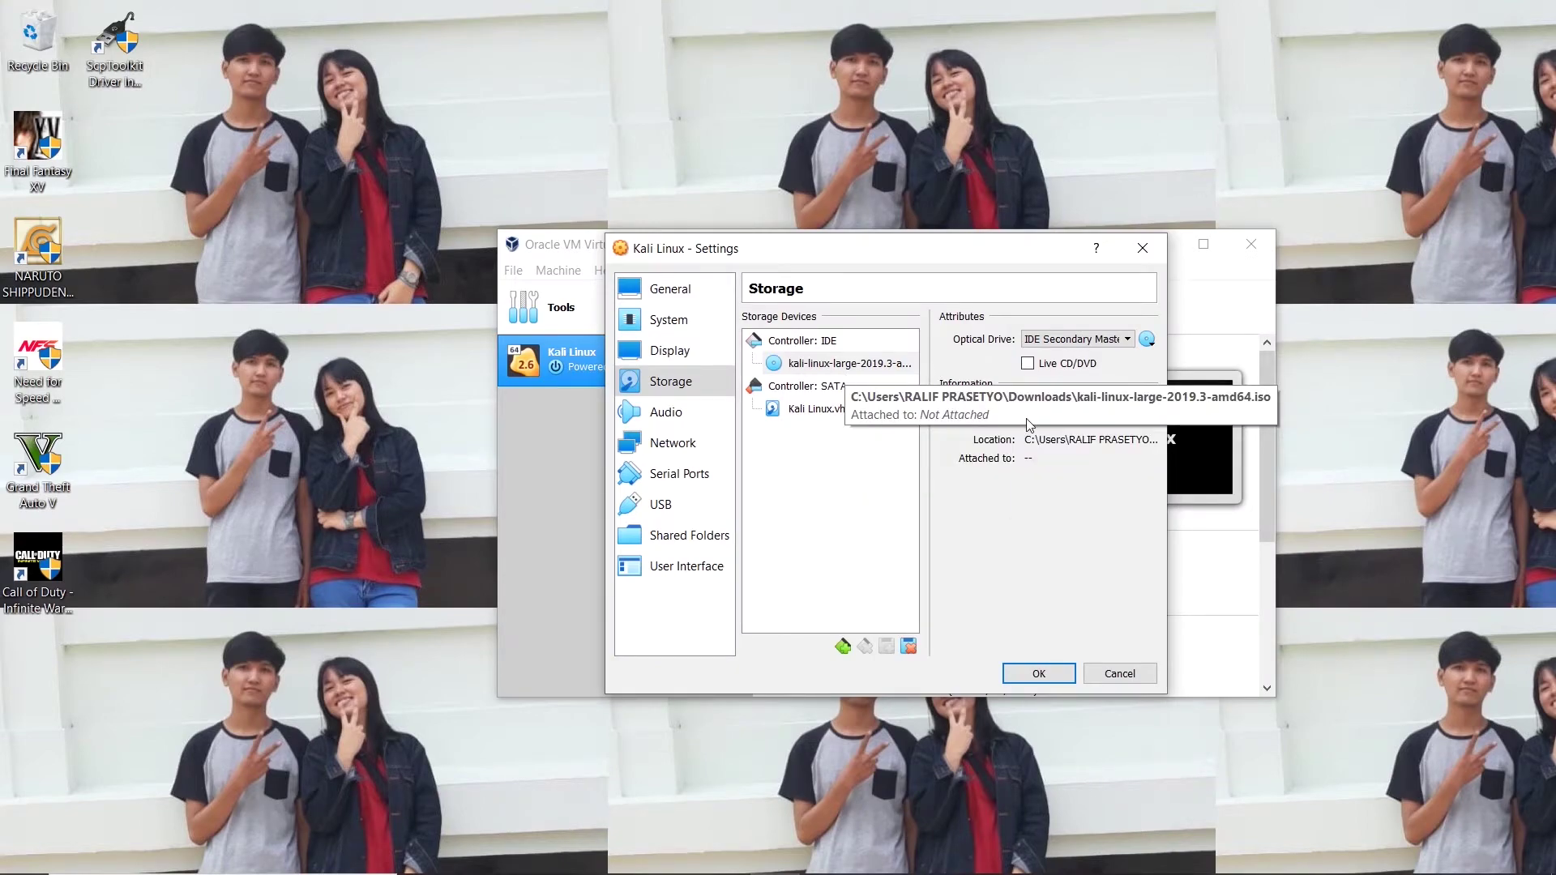
click(1050, 678)
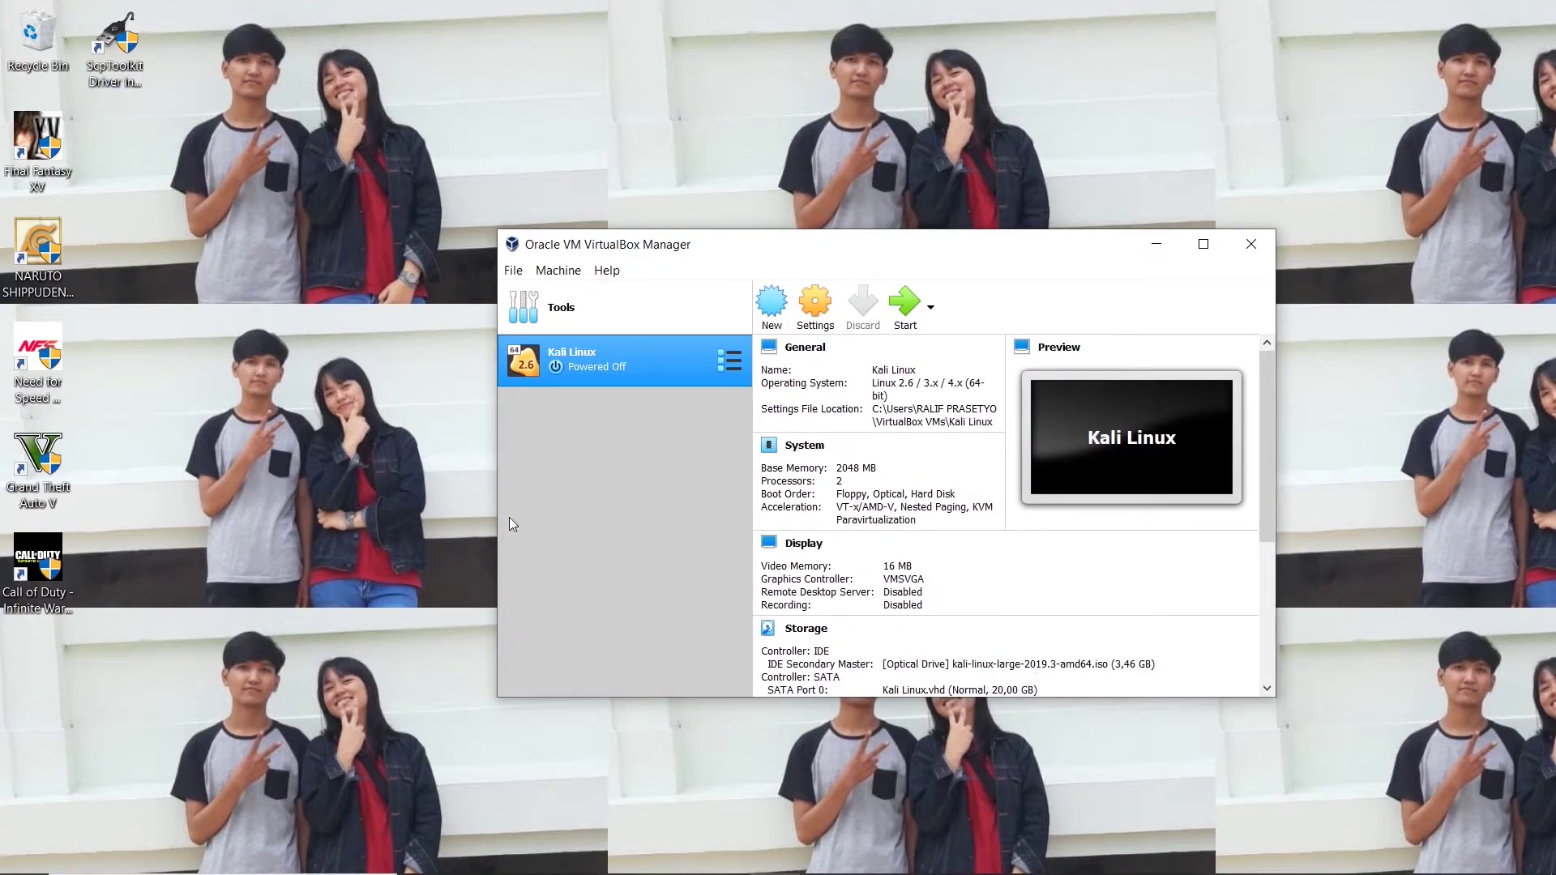
Start the Kali VM, choose Graphical install from the boot menu, and dismiss both notices.
click(905, 301)
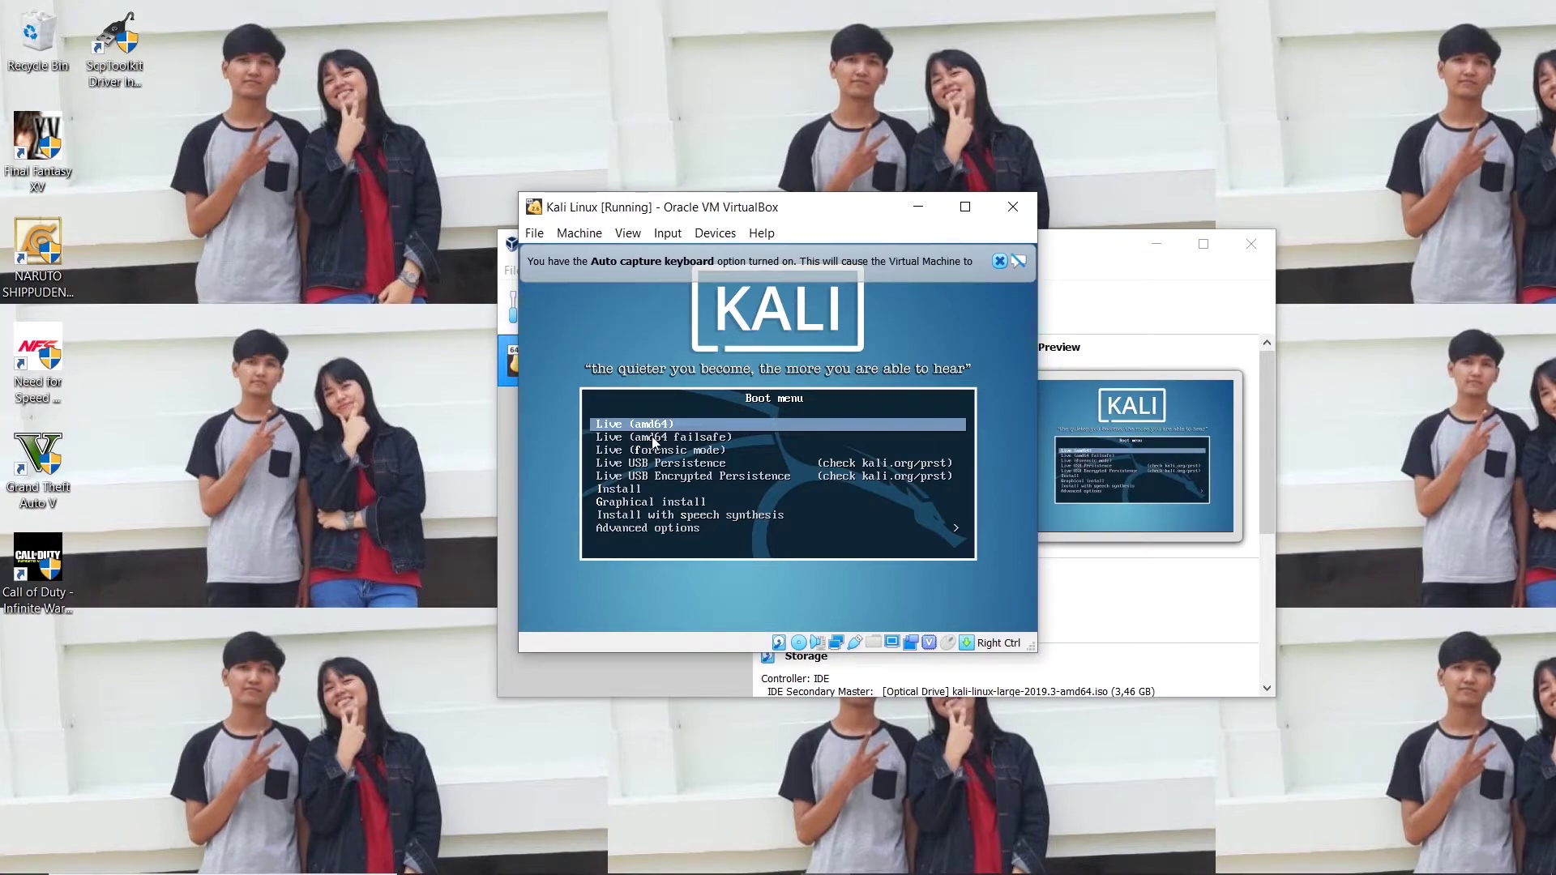
key(Down)
key(Down)
key(Down)
key(Down)
key(Down)
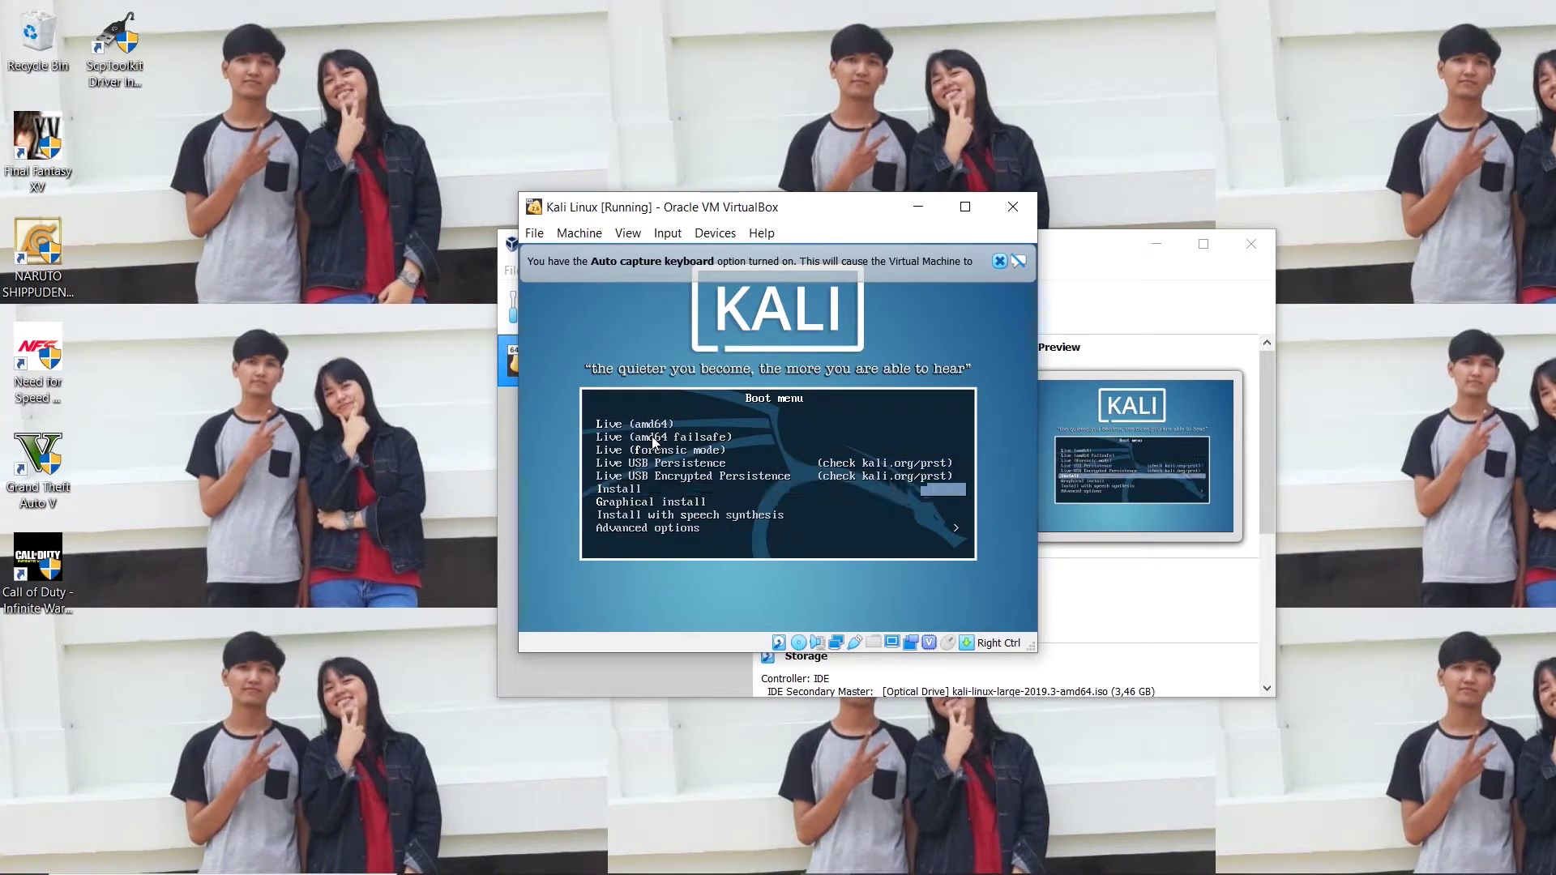
key(Down)
key(Return)
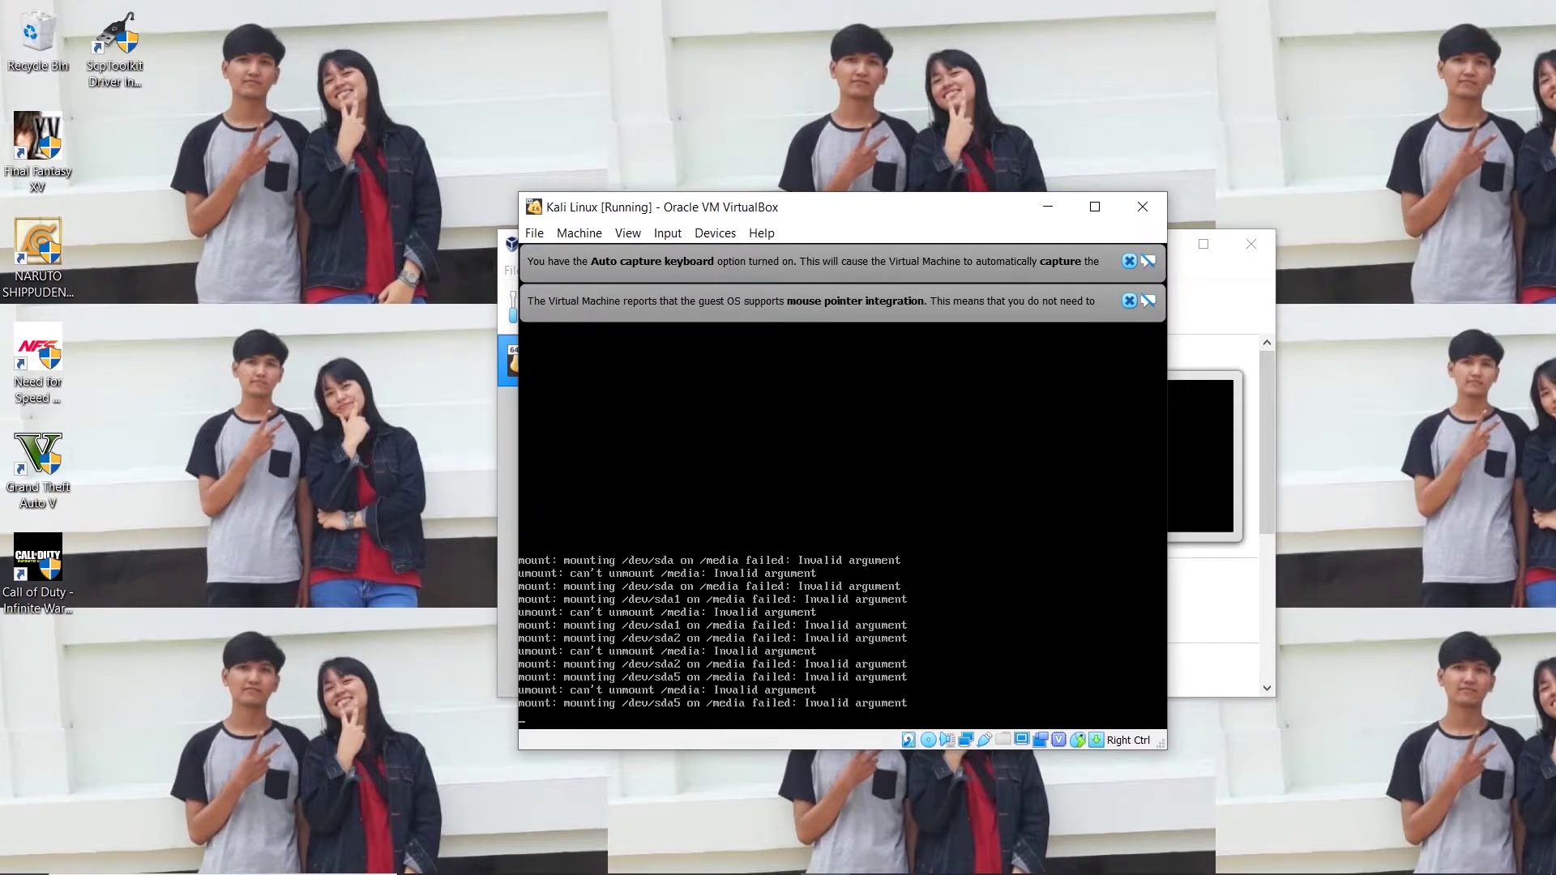
click(1128, 261)
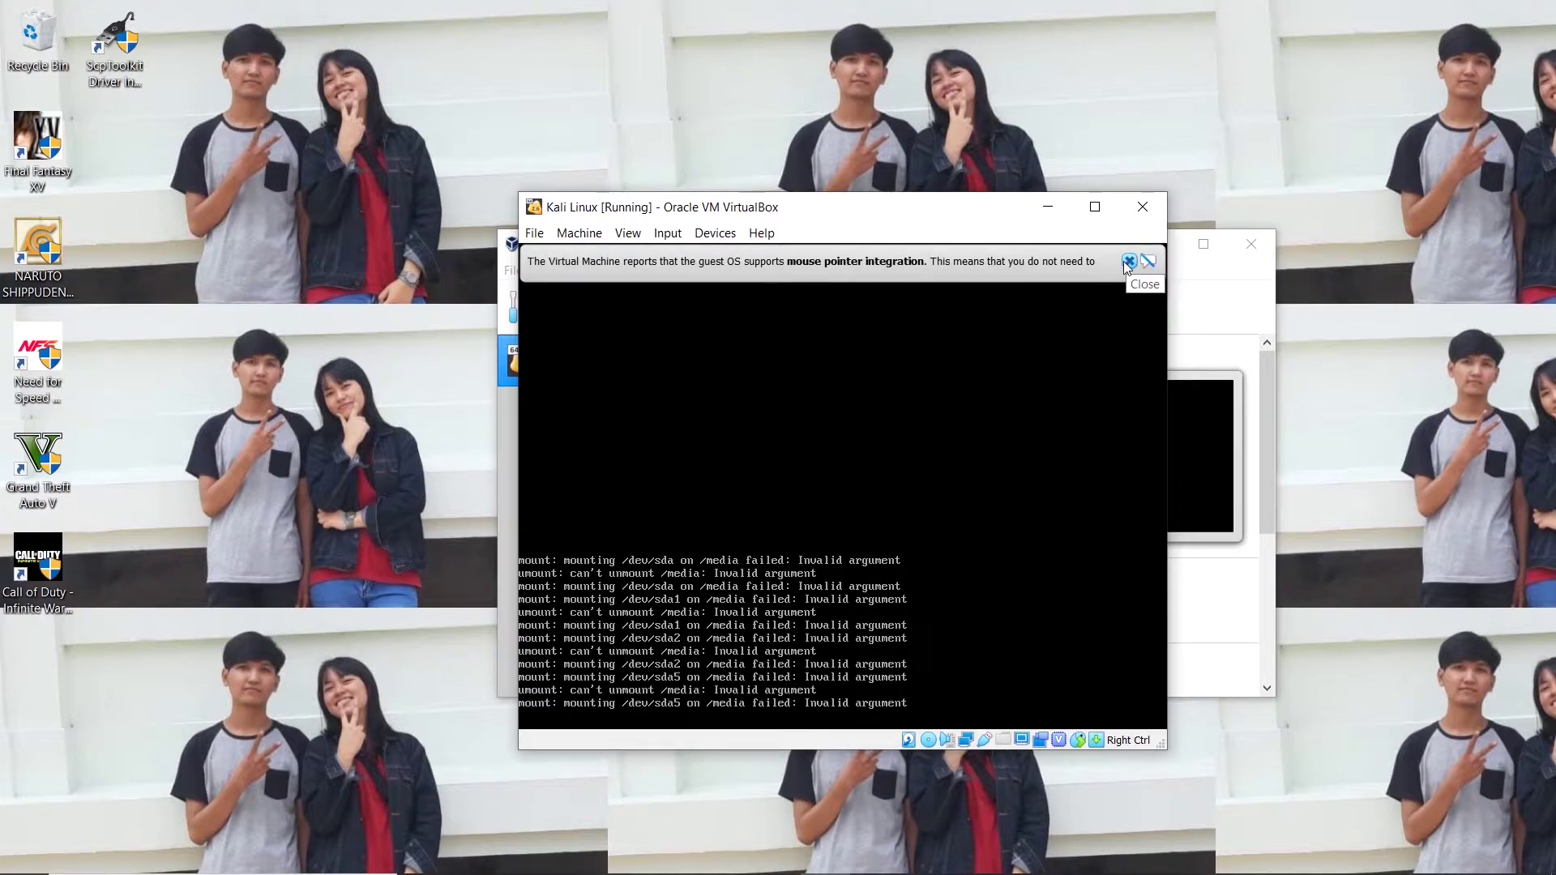
click(1128, 262)
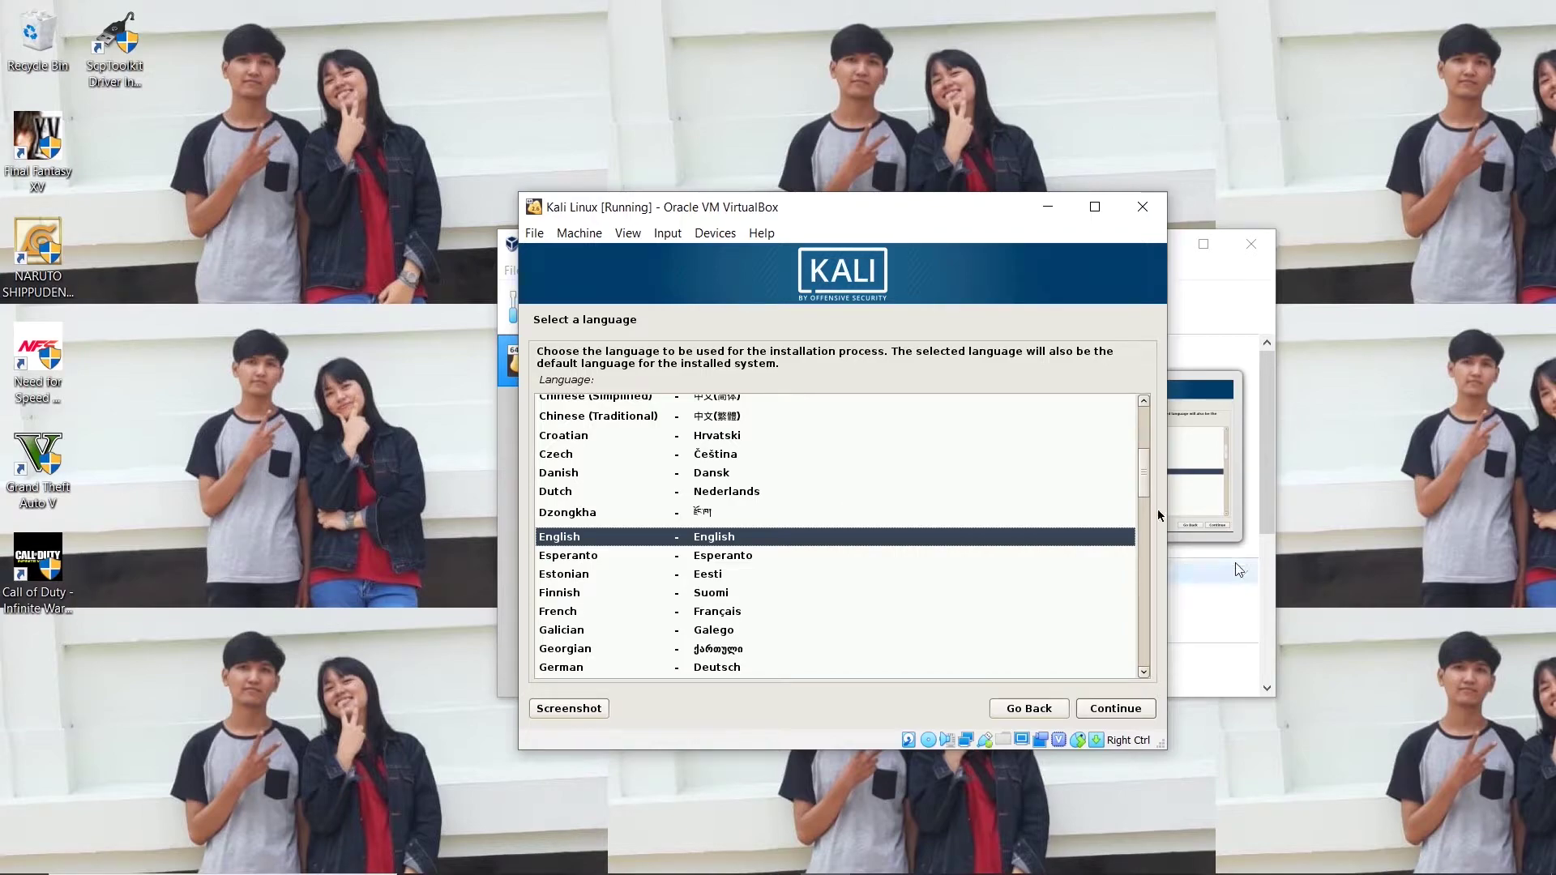
Choose English, location Indonesia (other > Asia), en_US.UTF-8 locale and American English keyboard.
click(1116, 708)
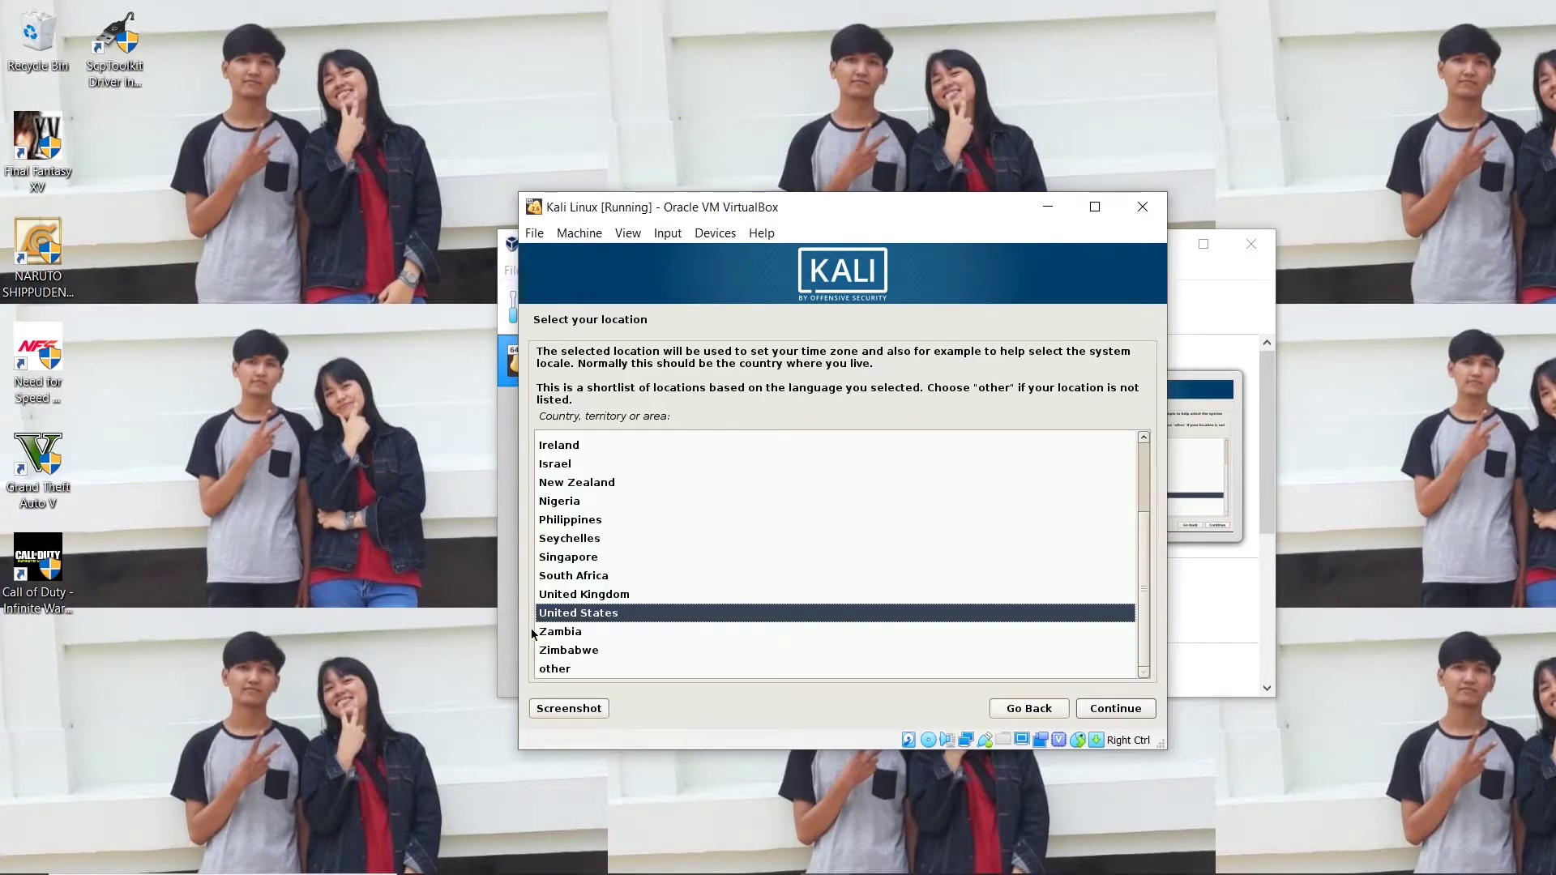
click(567, 672)
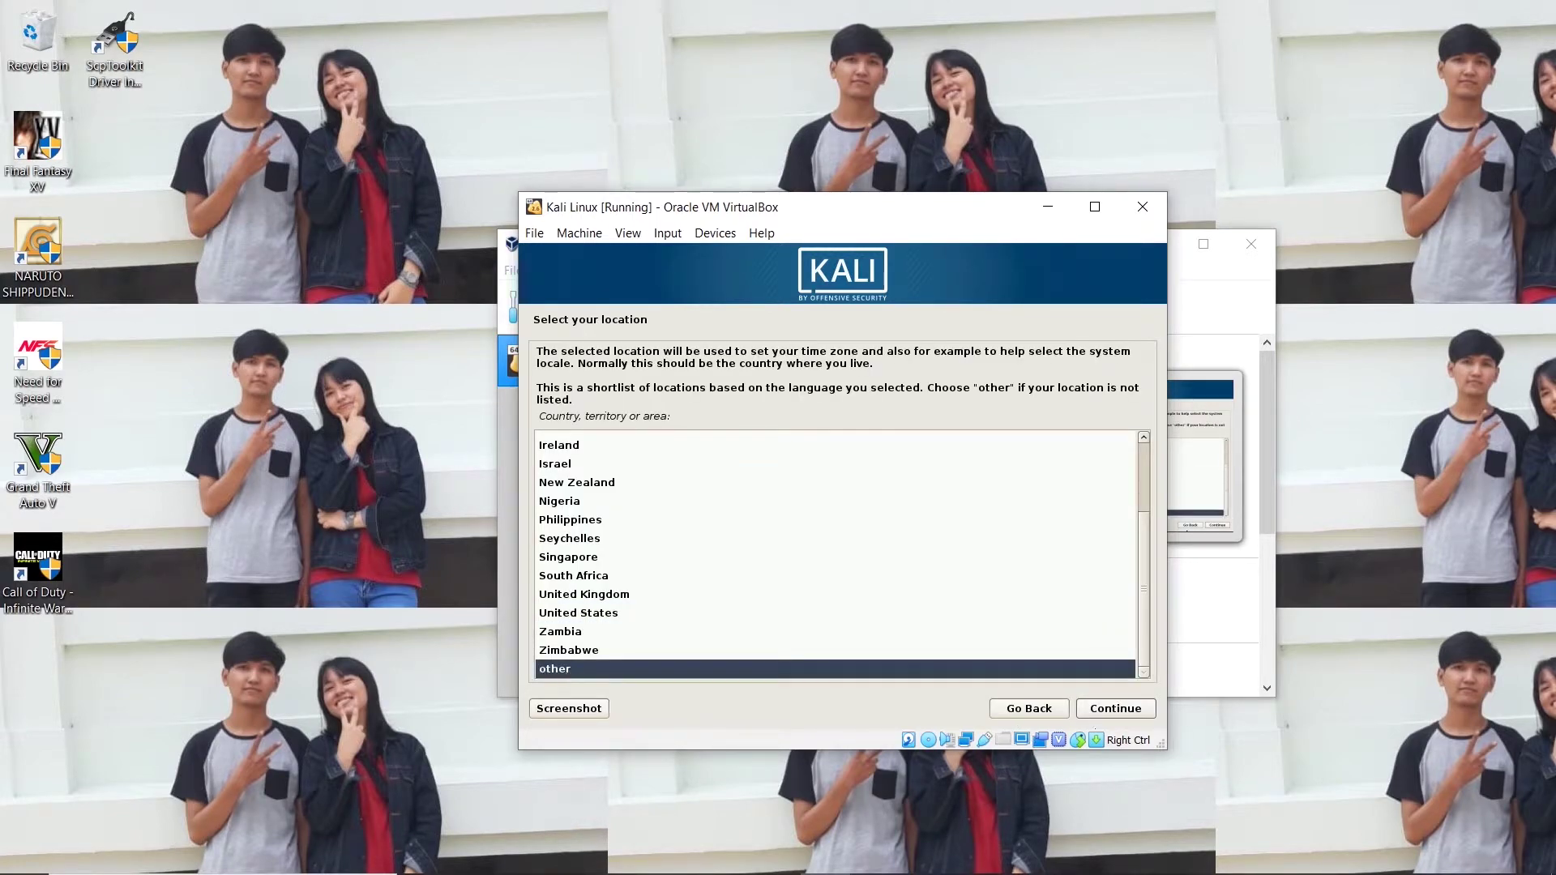
click(1102, 709)
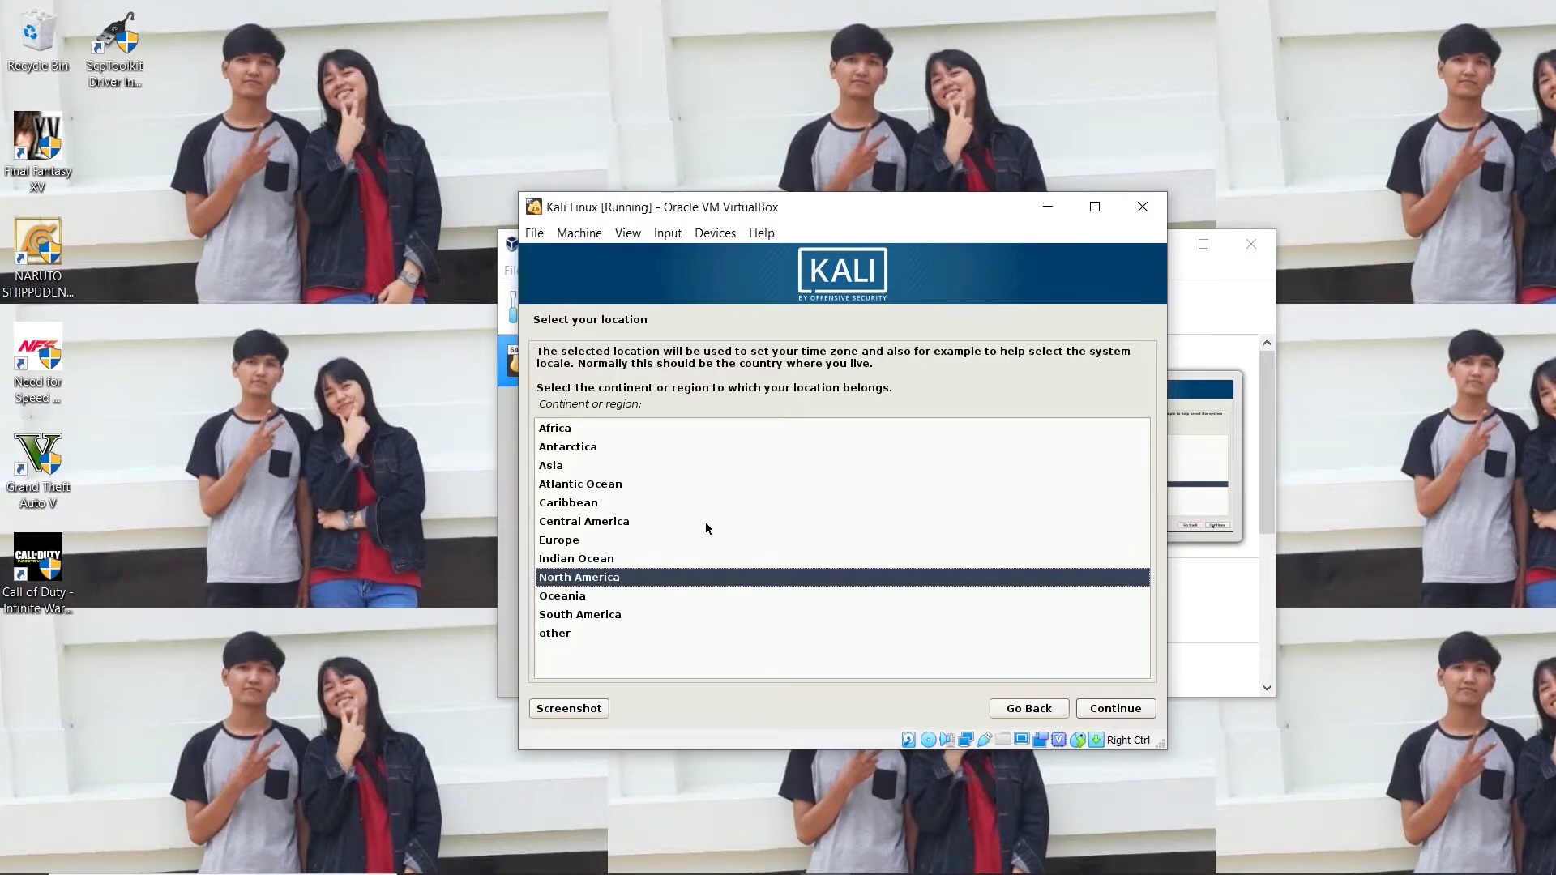
click(577, 464)
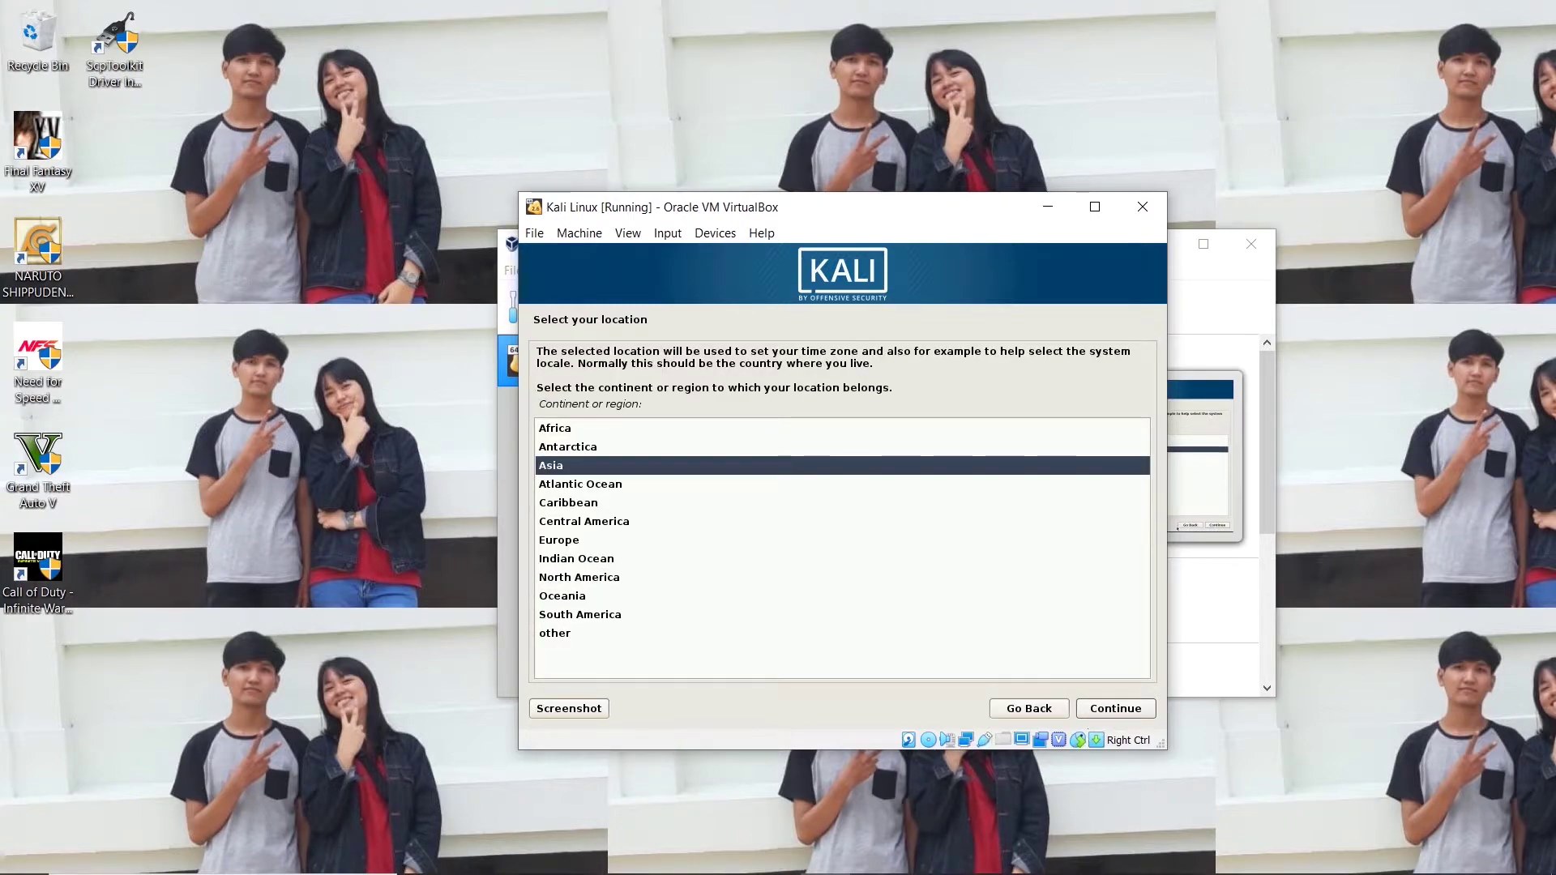
click(1123, 717)
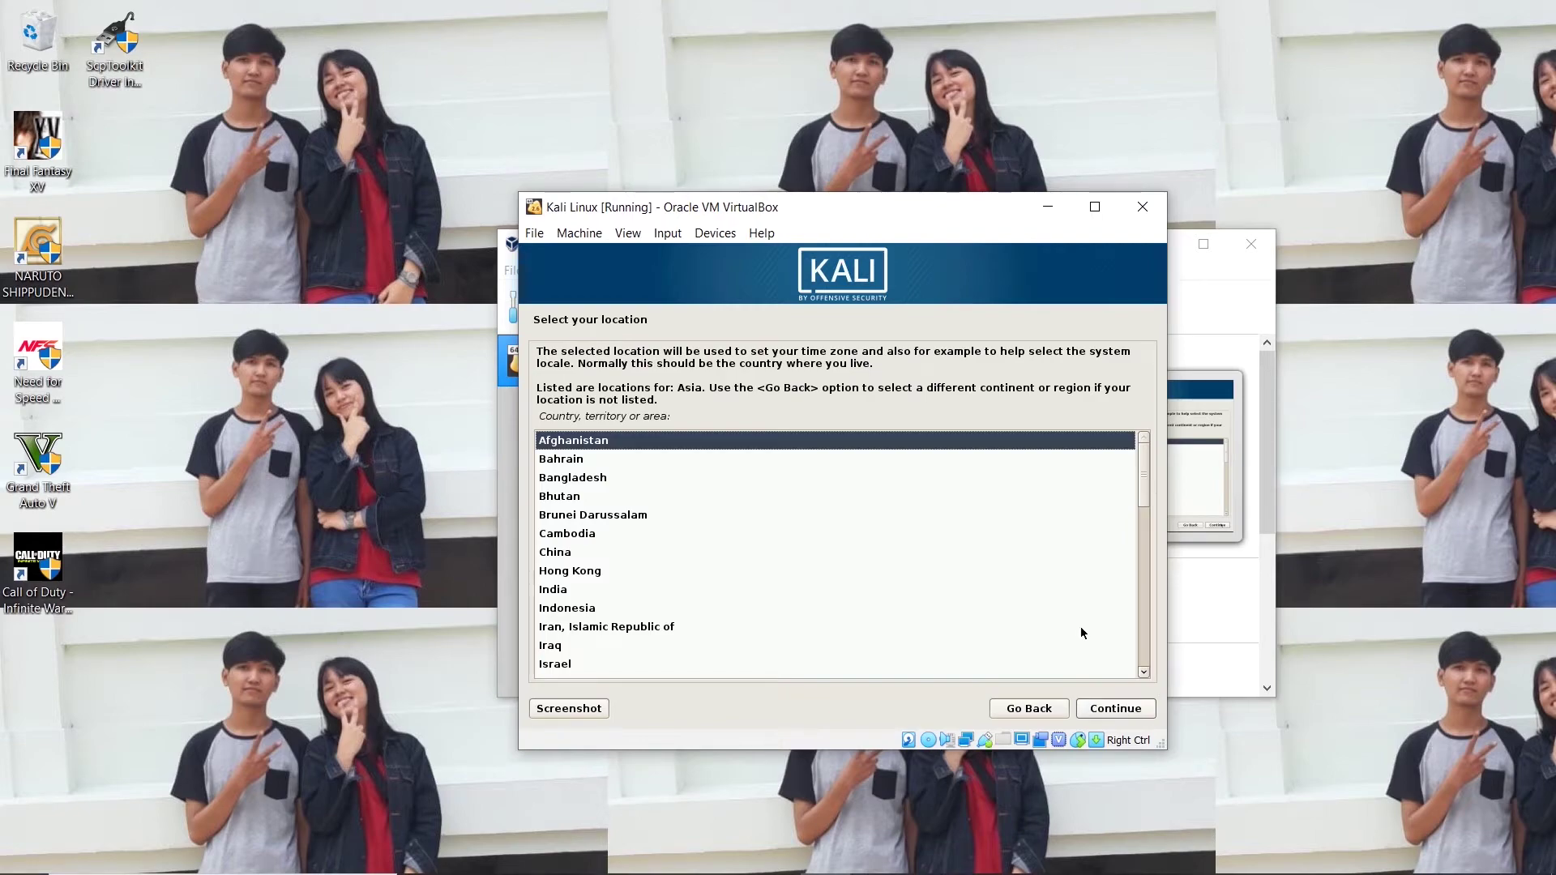
click(579, 609)
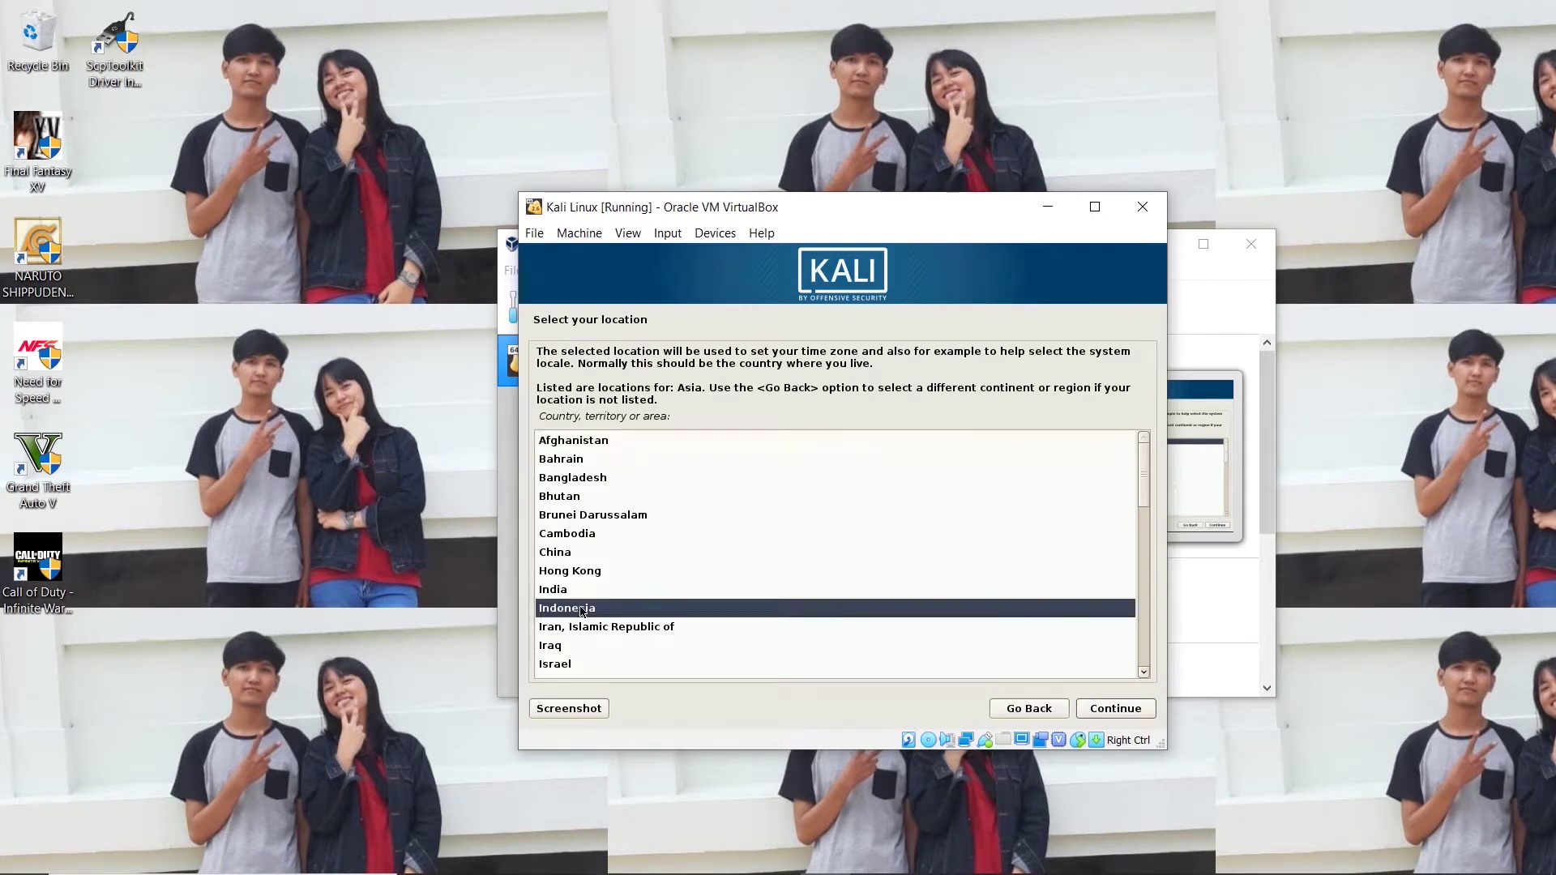
click(1105, 708)
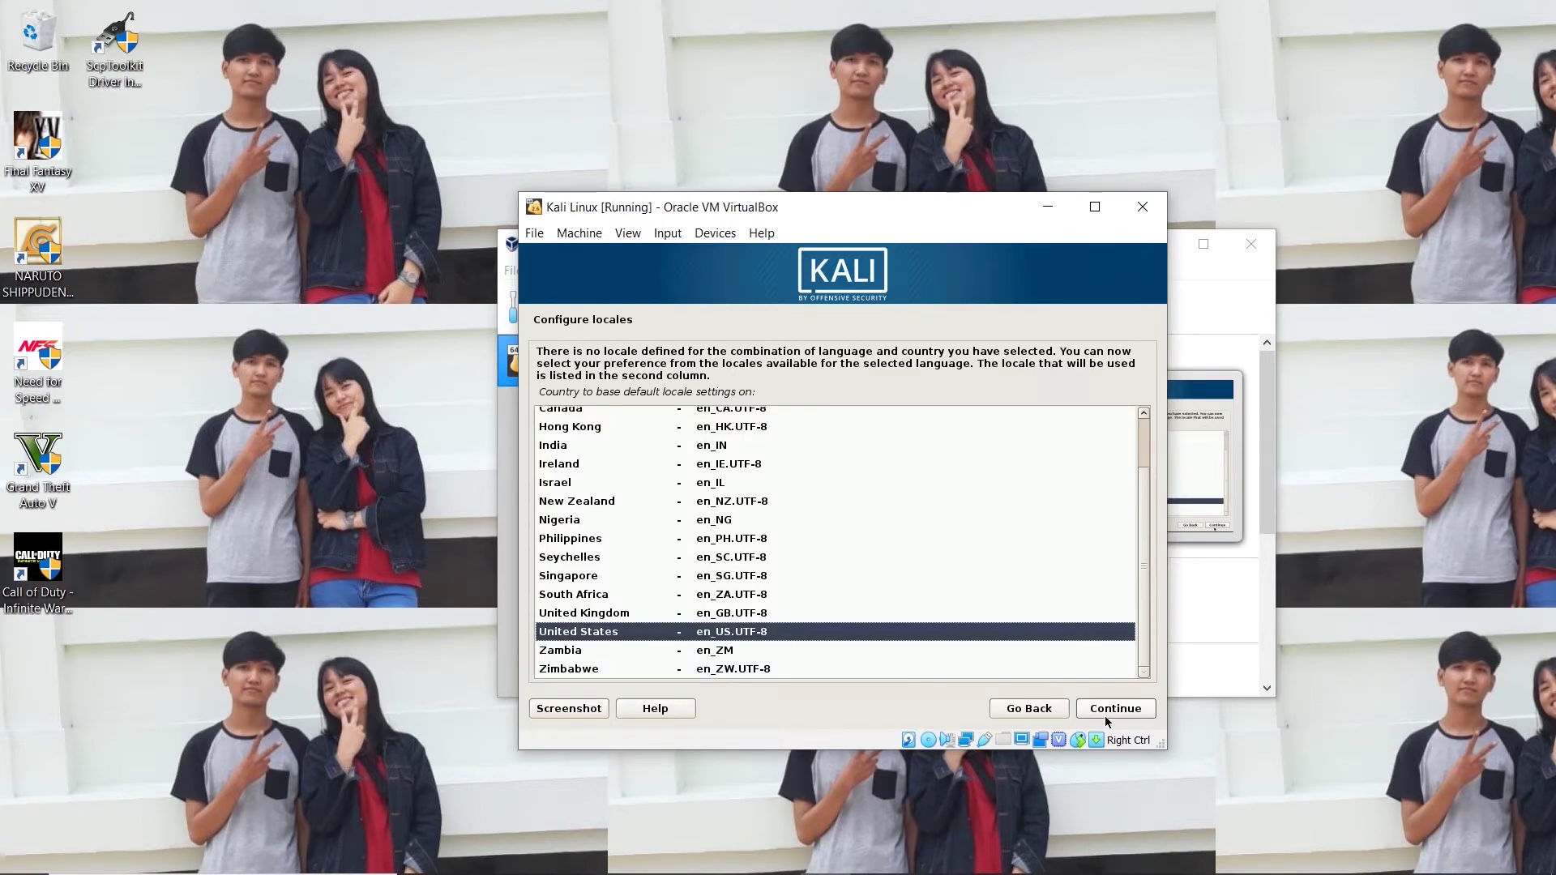
click(1106, 716)
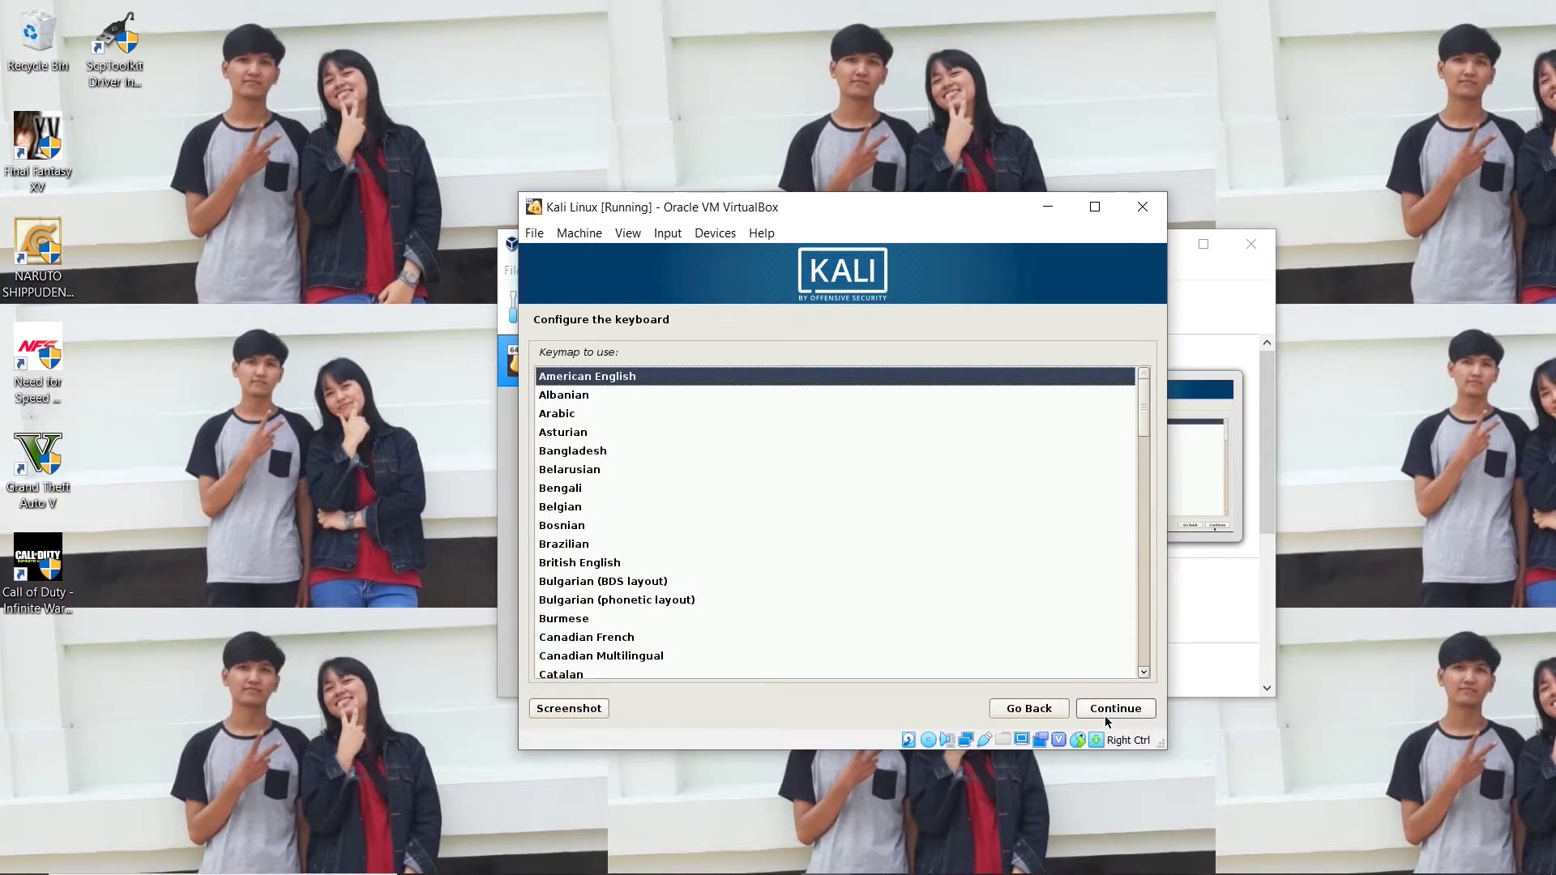
click(1105, 717)
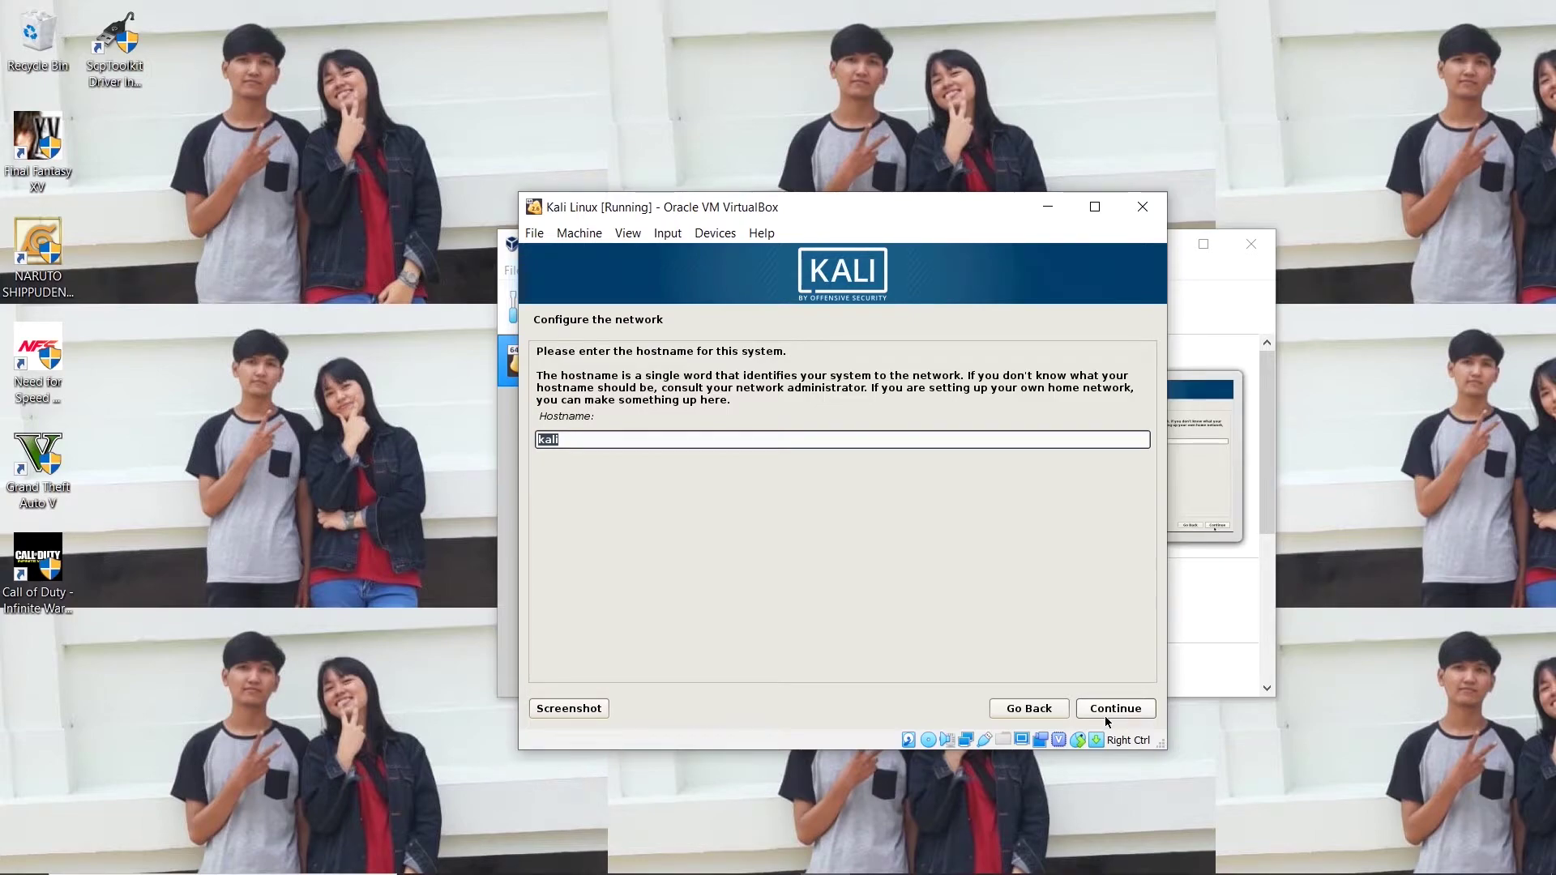
Keep hostname 'kali', leave the domain blank, and enter and confirm the root password.
click(1105, 717)
click(1105, 716)
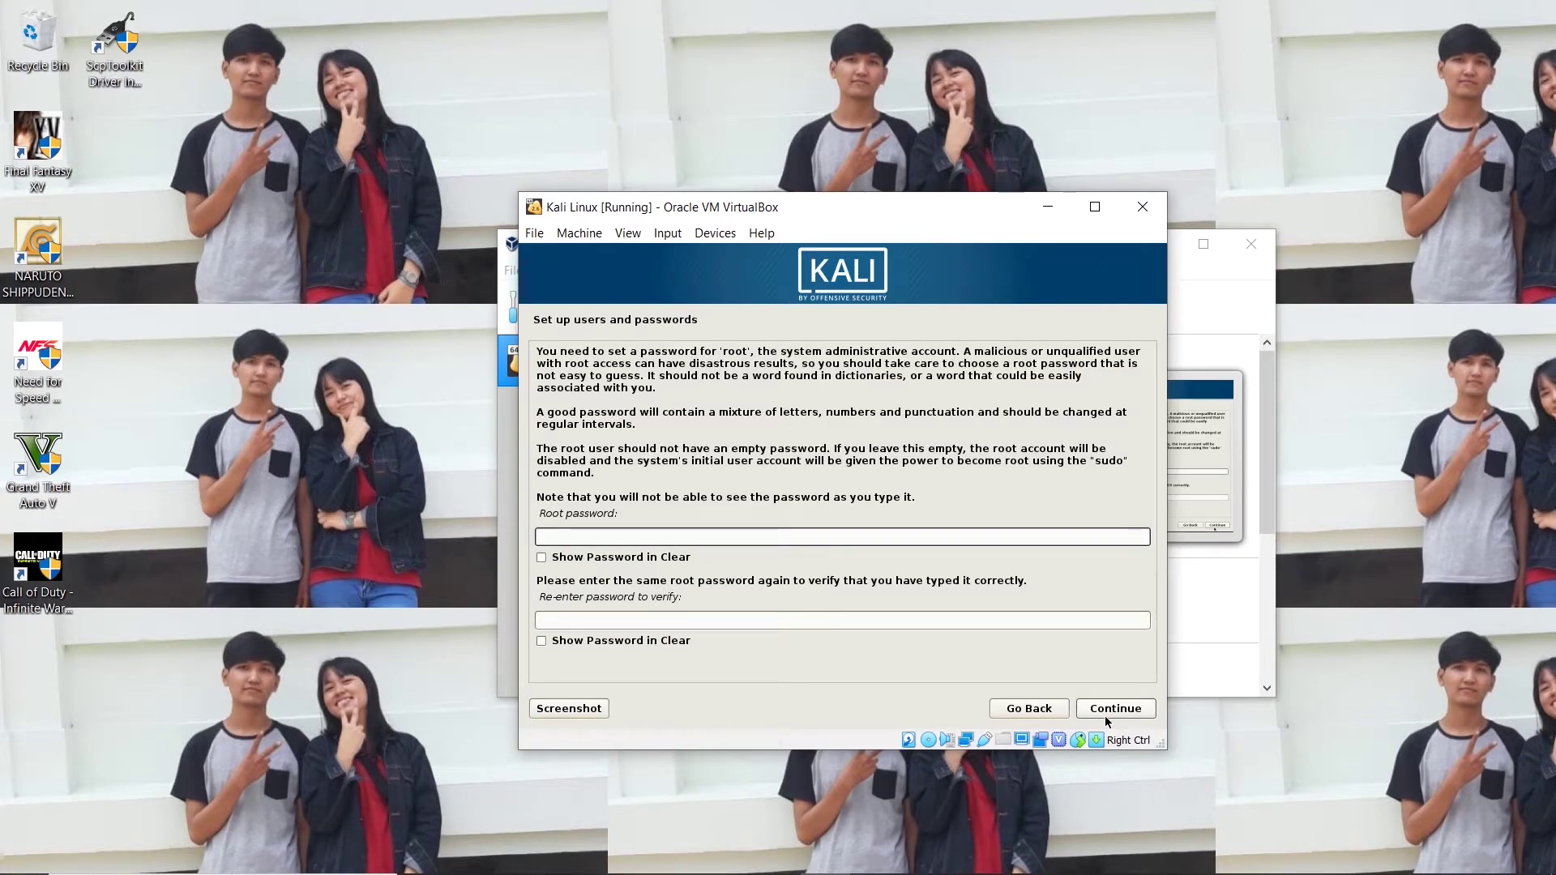
text(•••••••)
key(Tab)
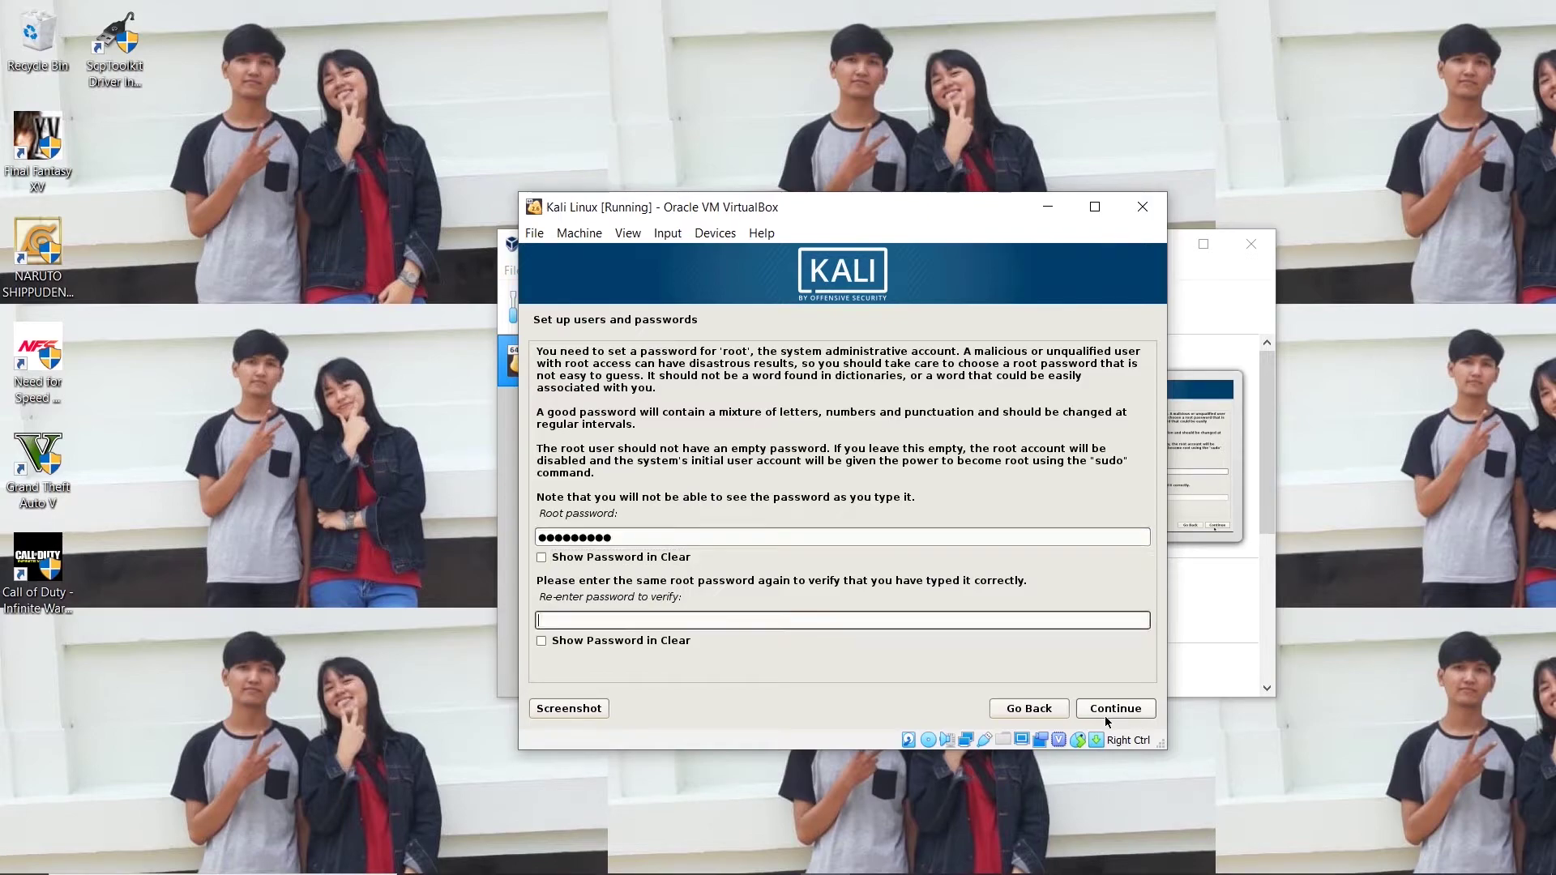
text(••••••••)
key(Return)
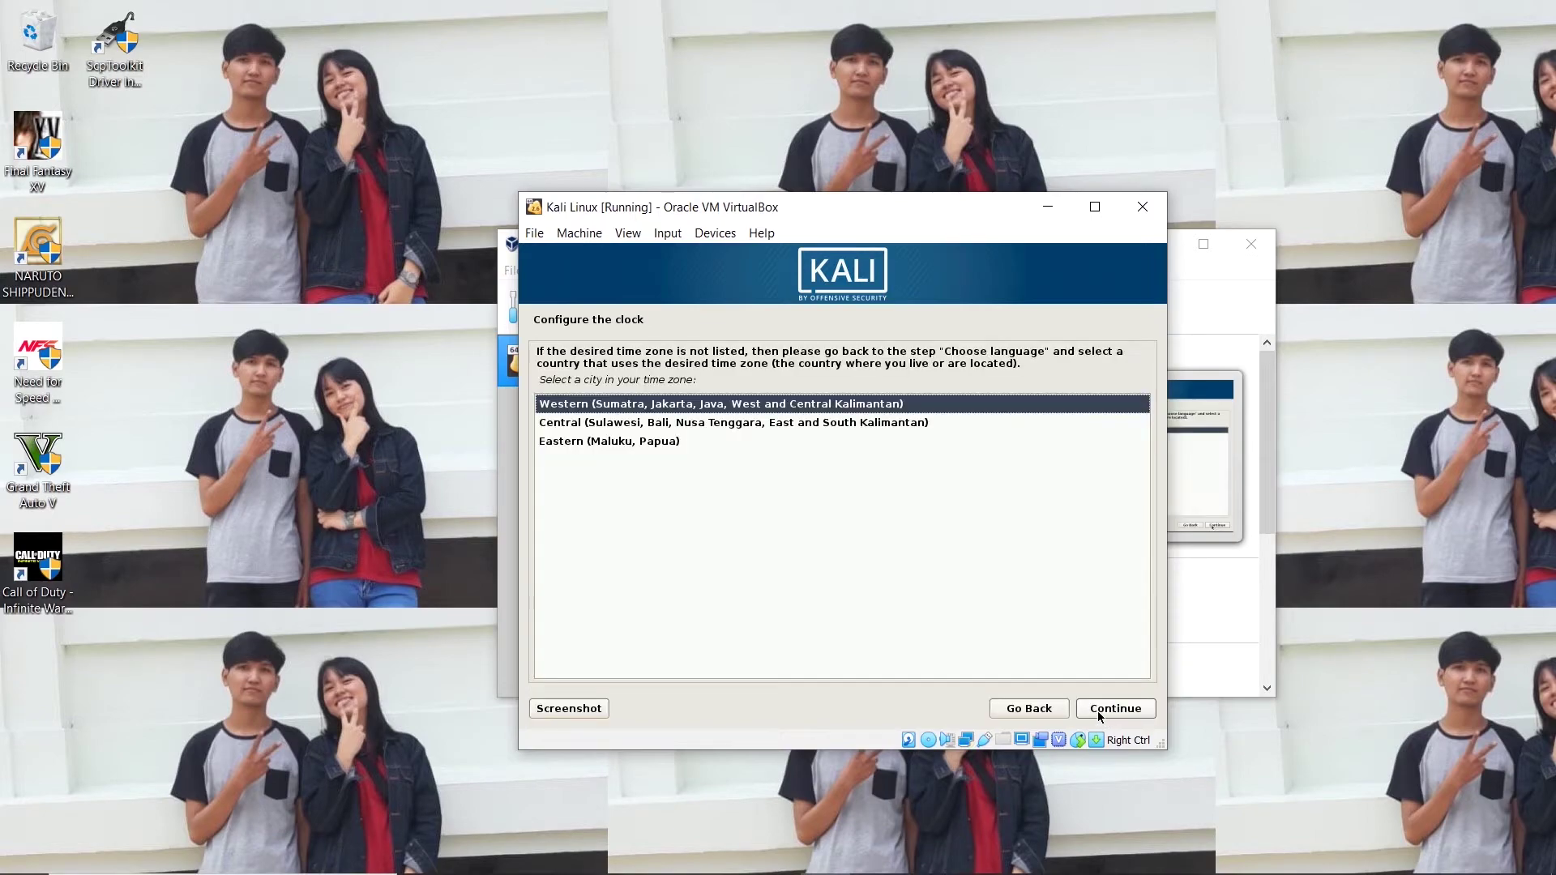
Accept the Western time zone, then create a new partition table on the 21.5 GB disk manually.
click(1100, 713)
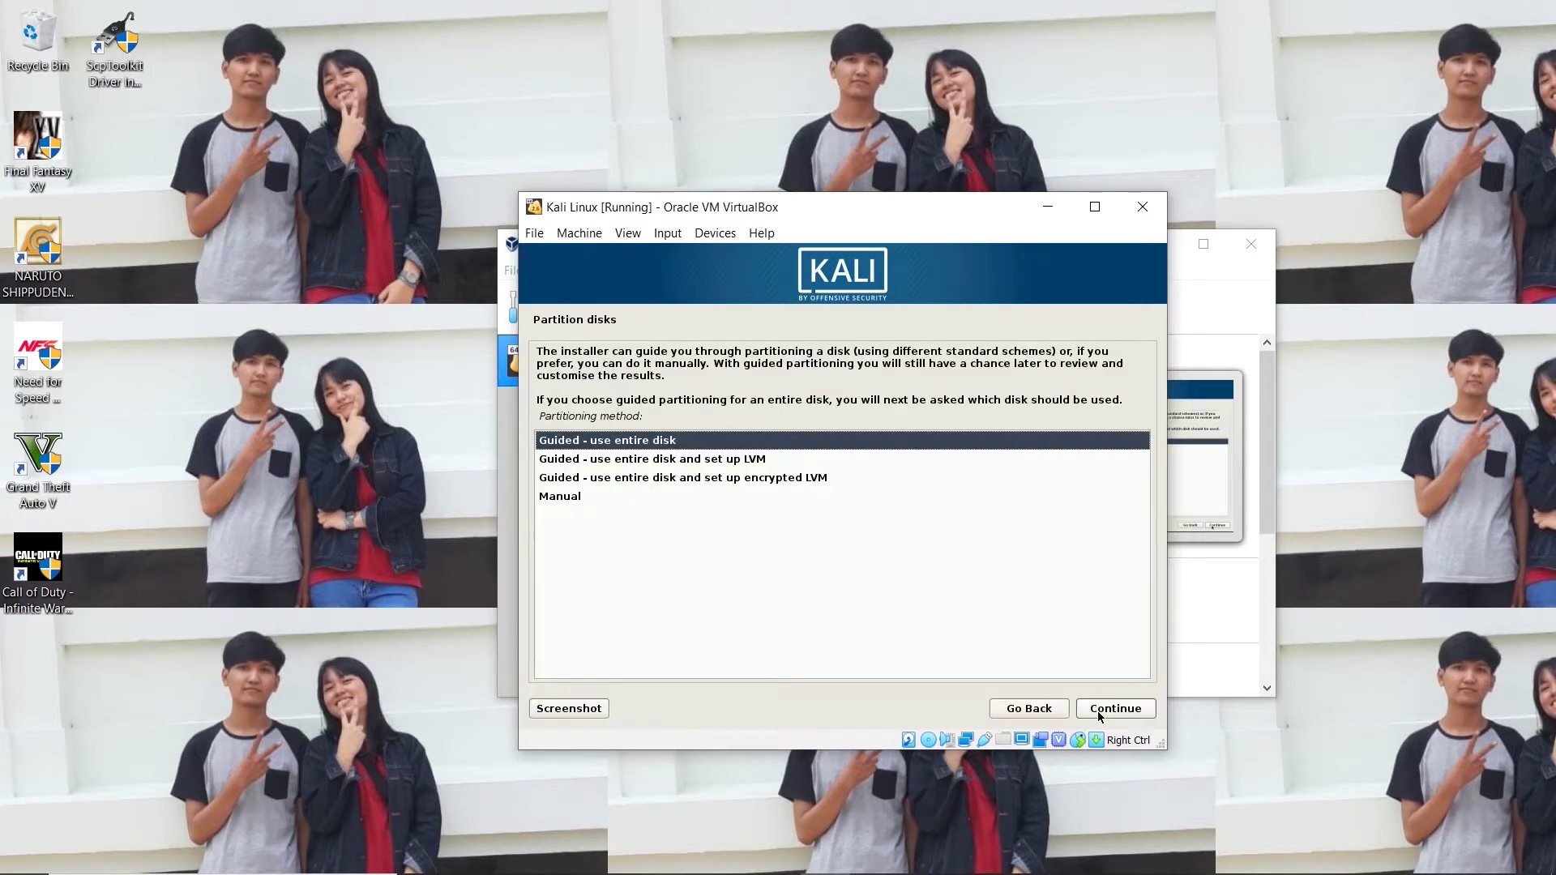
key(Down)
key(Down)
key(Down)
key(Return)
key(Down)
key(Down)
key(Down)
key(Down)
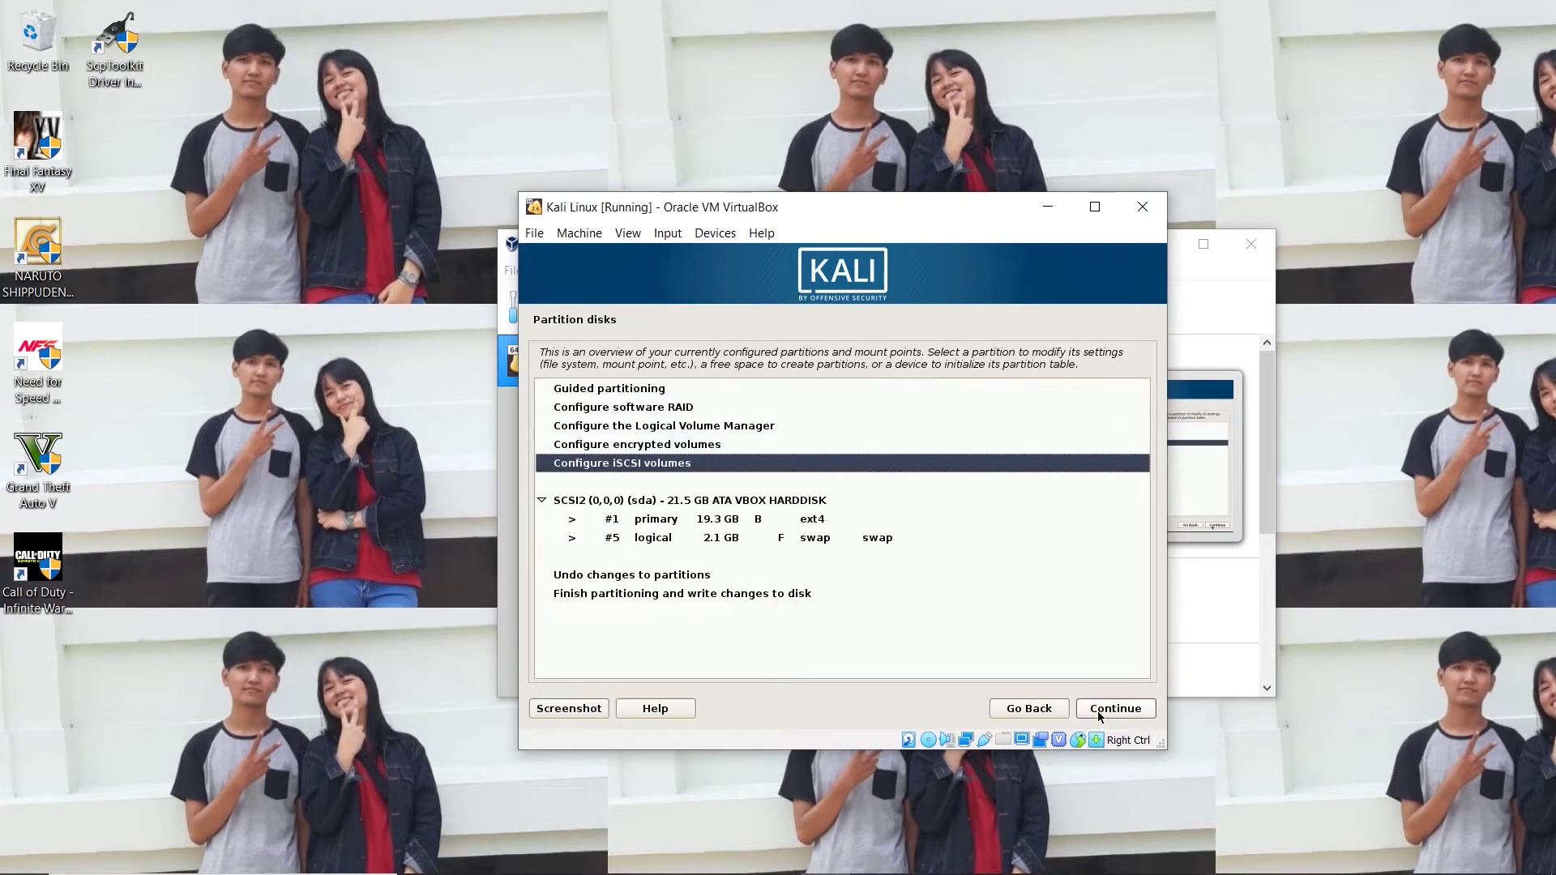
key(Down)
key(Return)
key(Return)
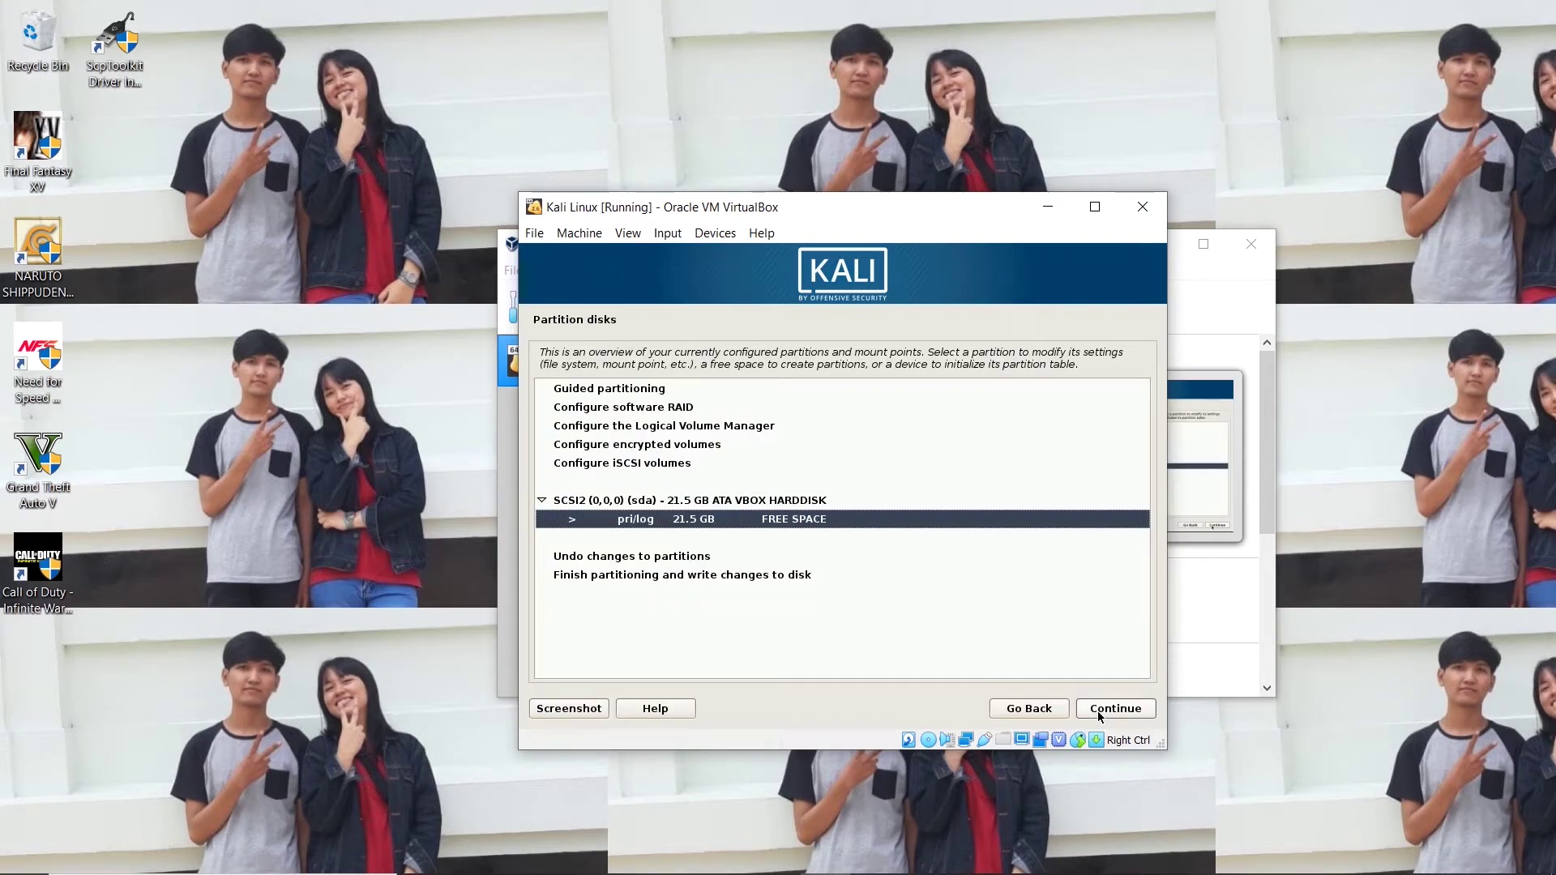
Auto-partition the free space with all files in one partition and write changes to disk.
key(Return)
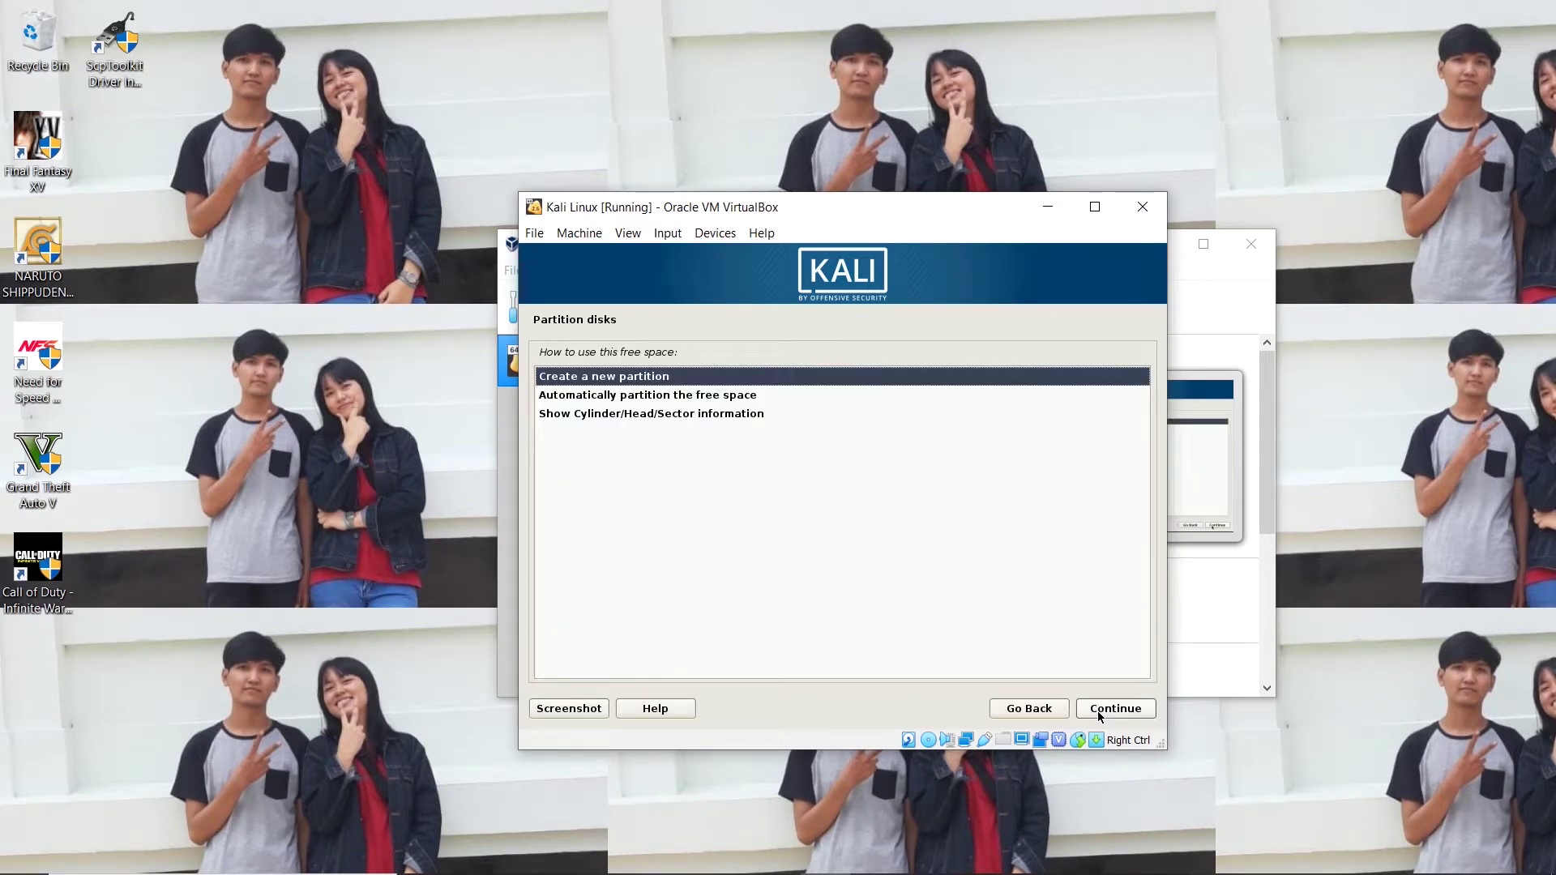
key(Down)
click(1114, 708)
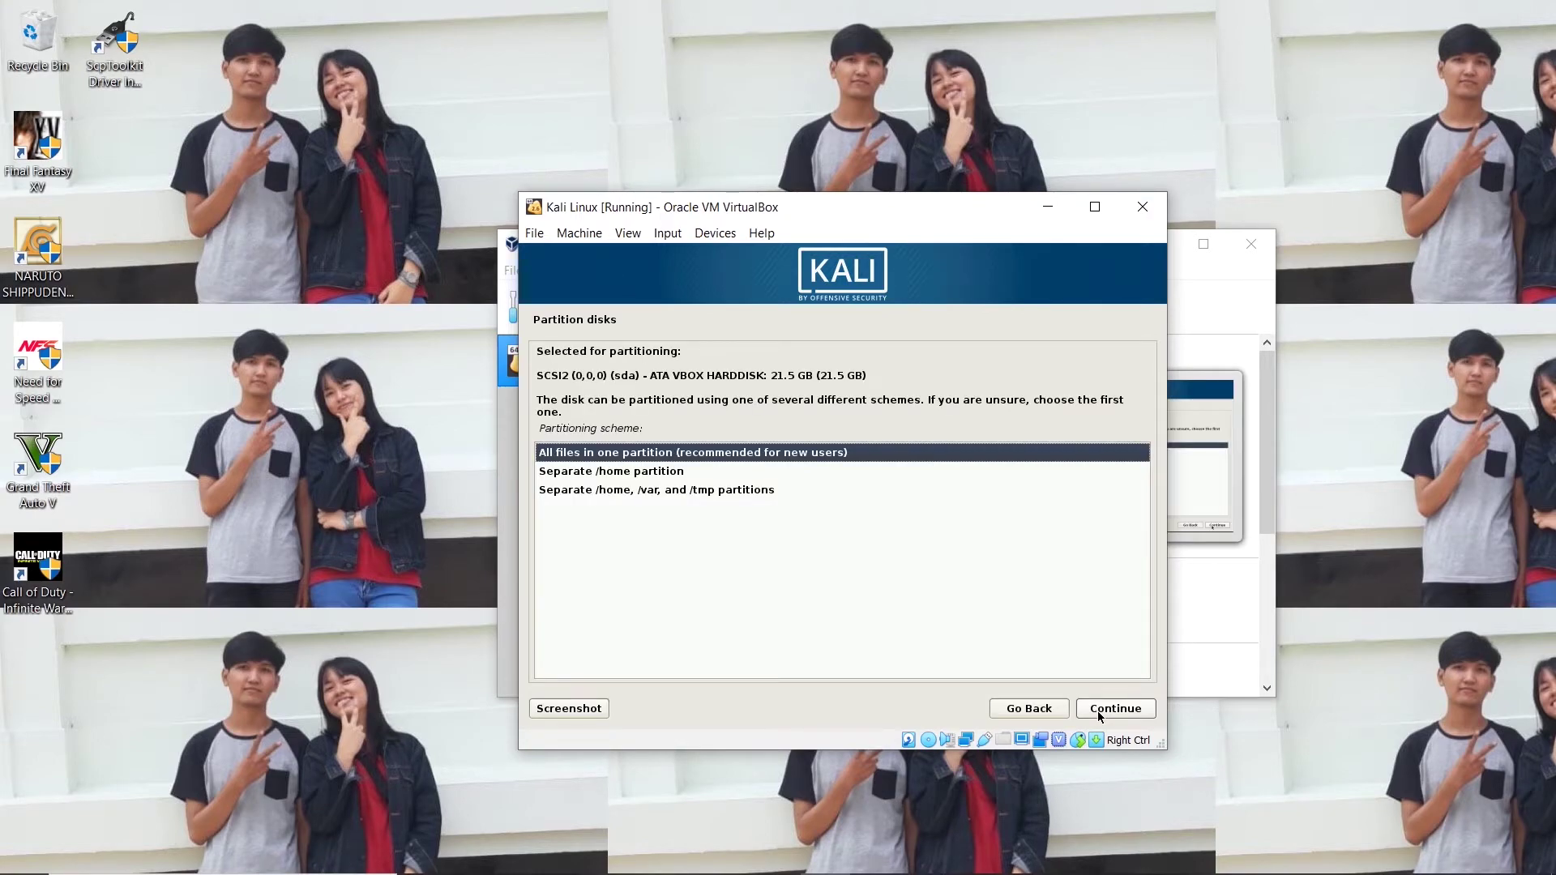
click(1099, 713)
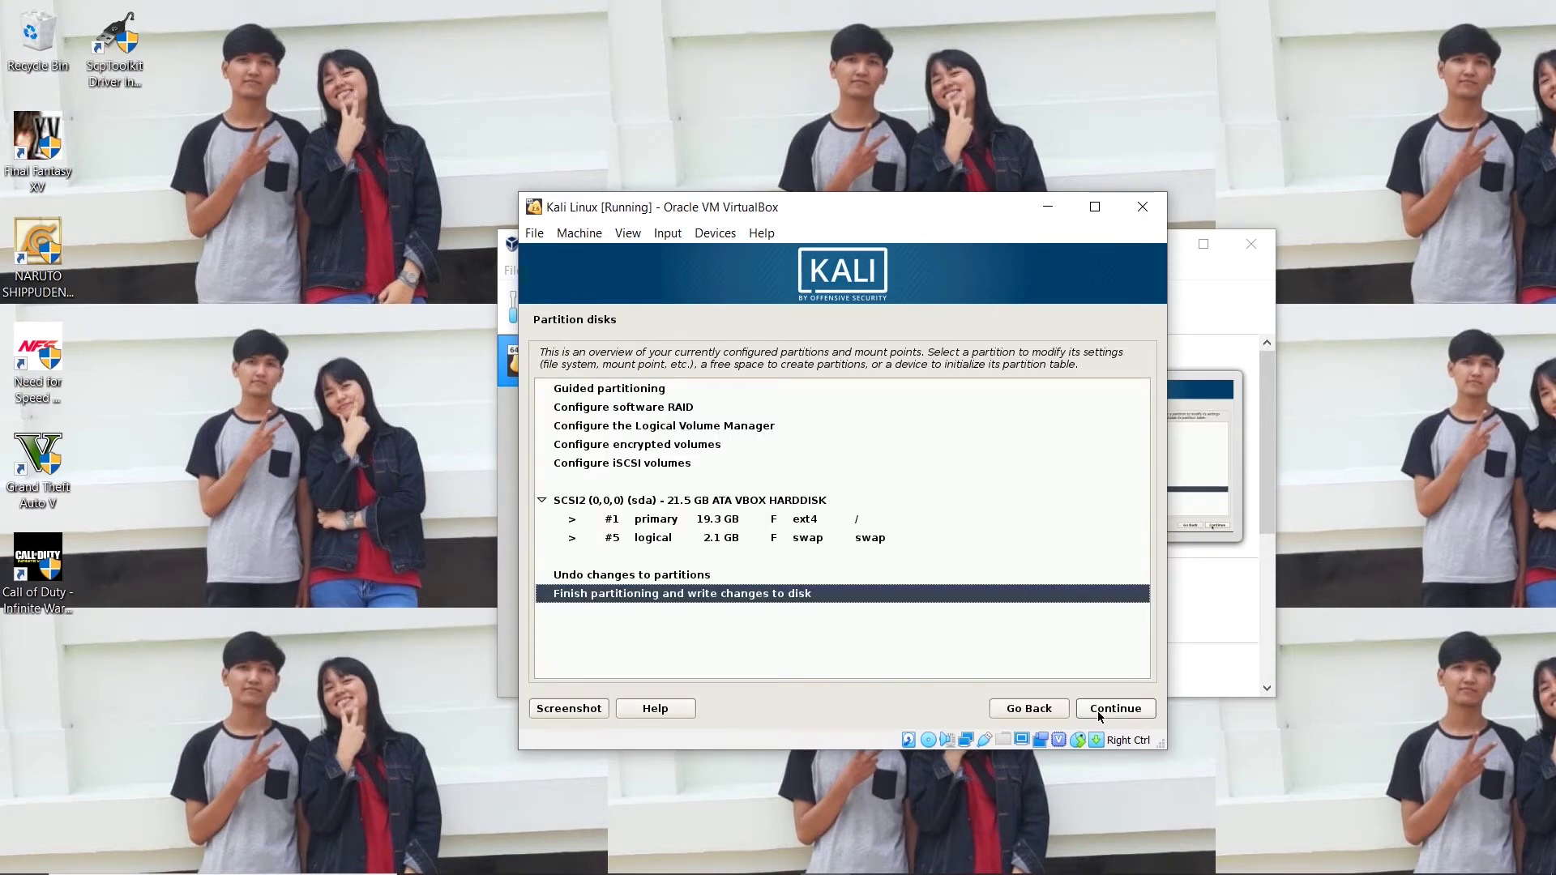
click(1098, 713)
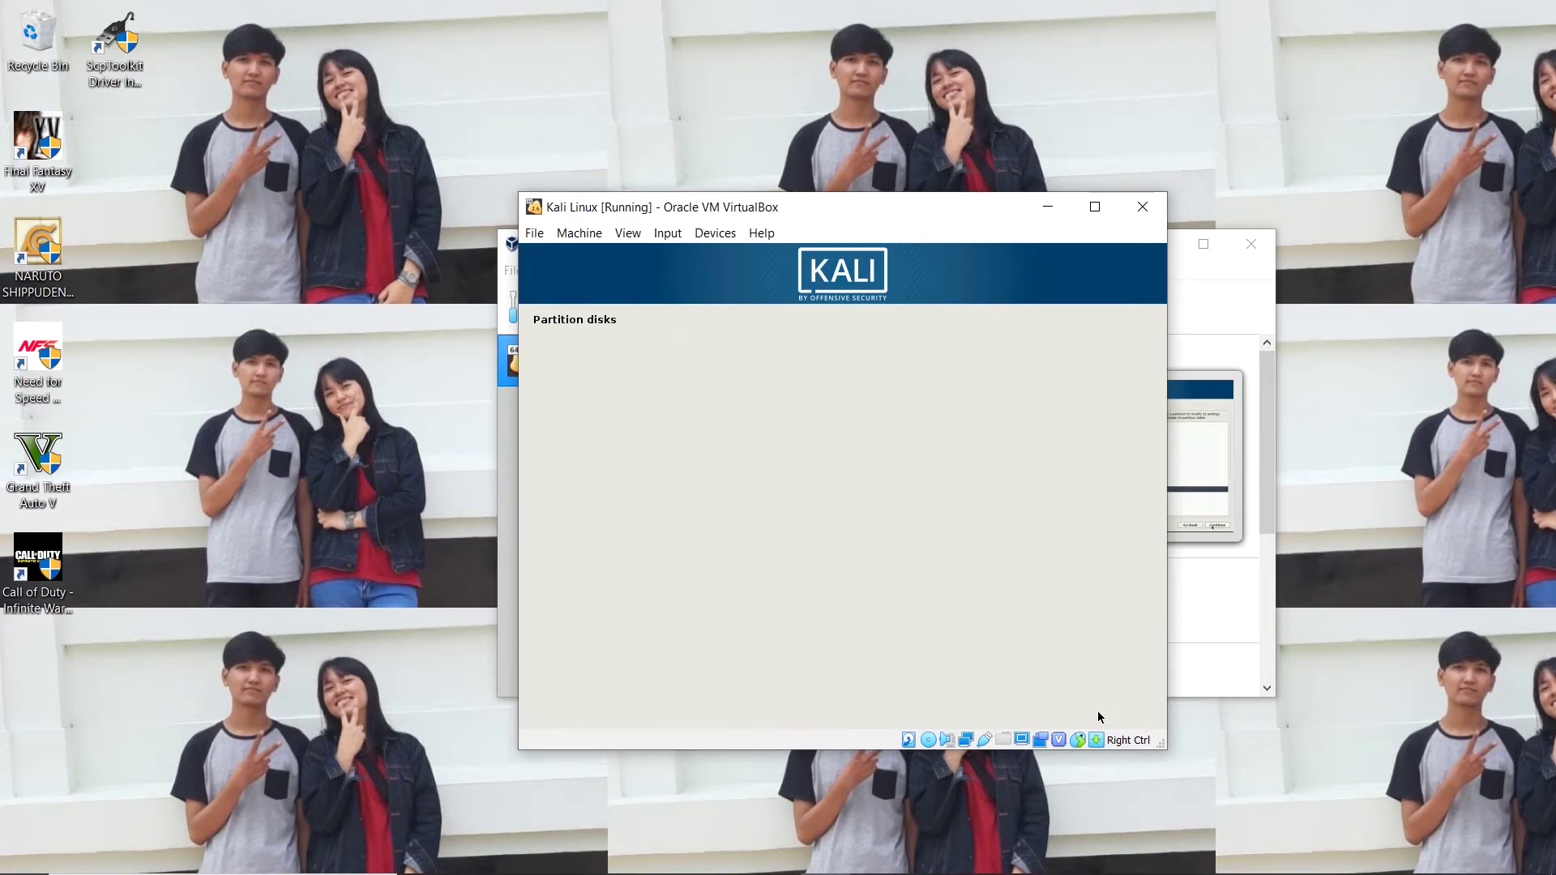
key(Down)
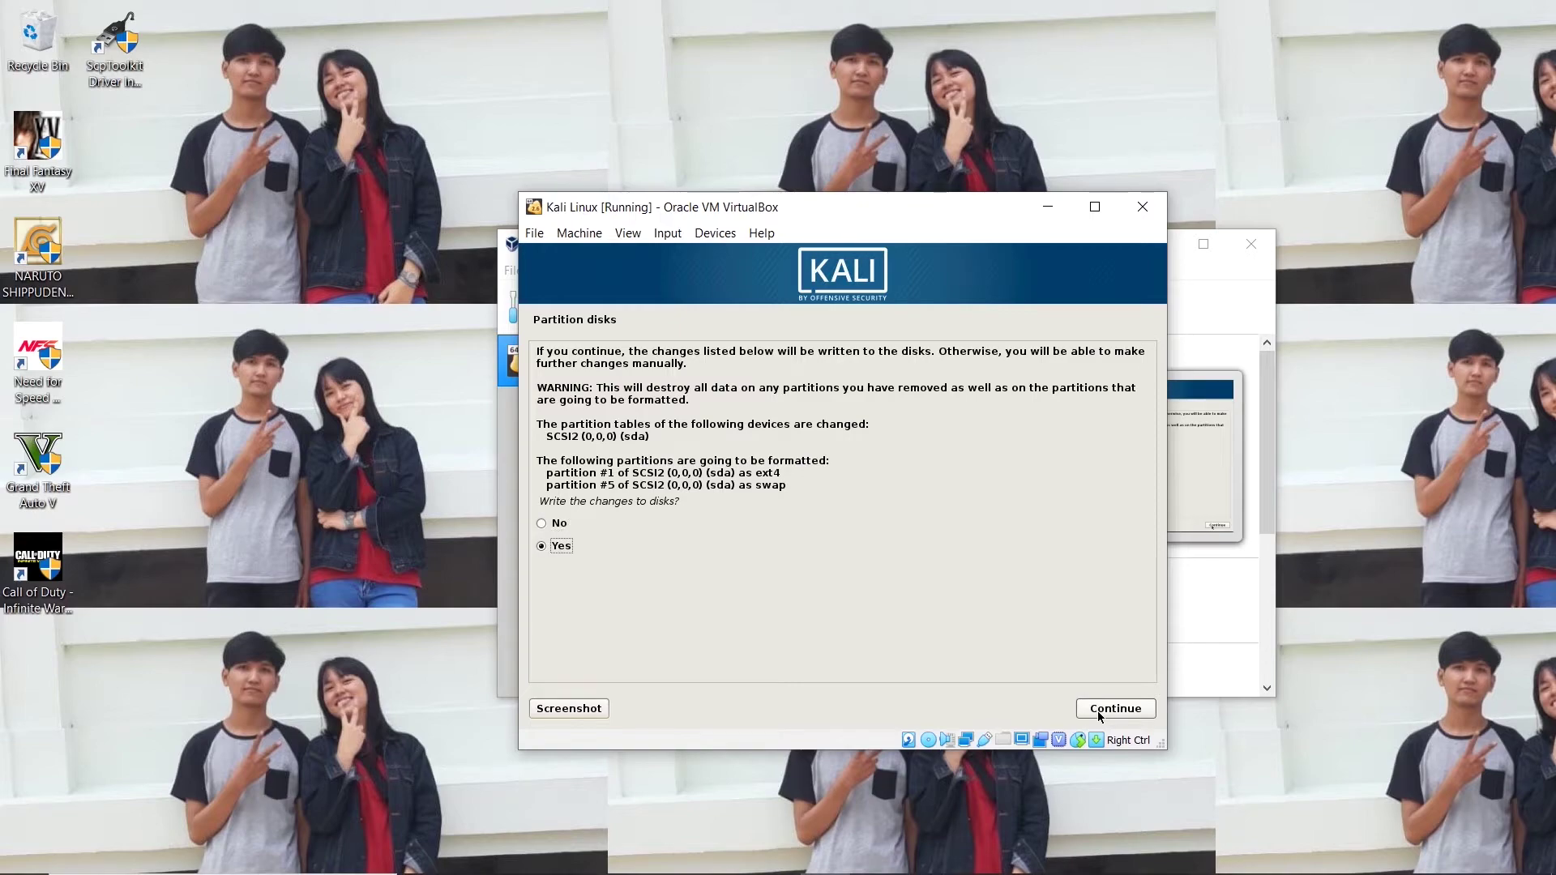
click(1097, 712)
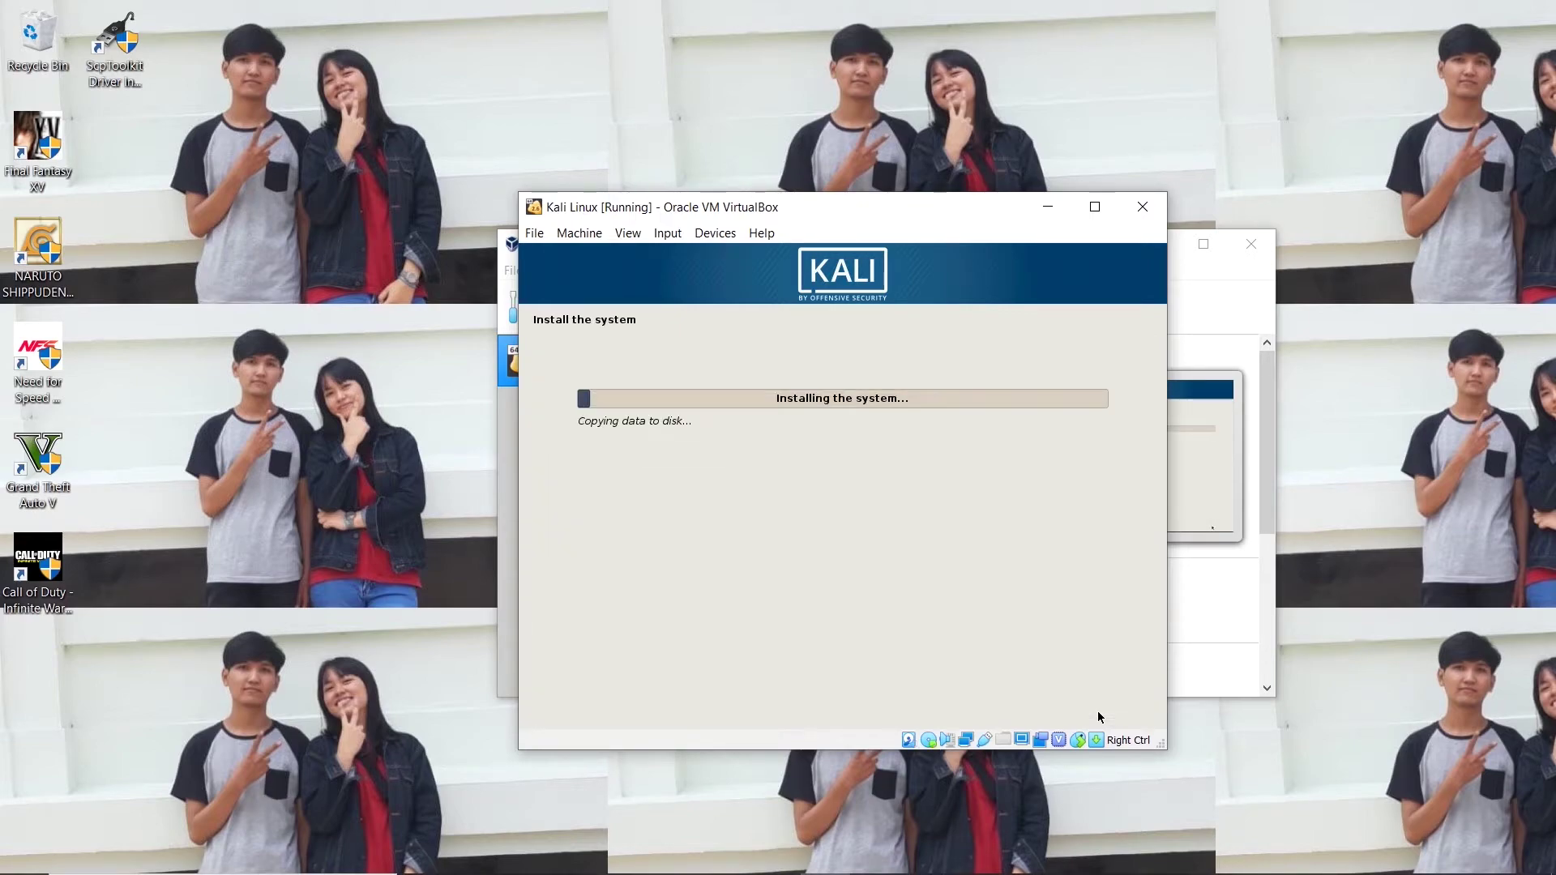
Focus the VM window while the installer copies the base system to disk.
click(1060, 553)
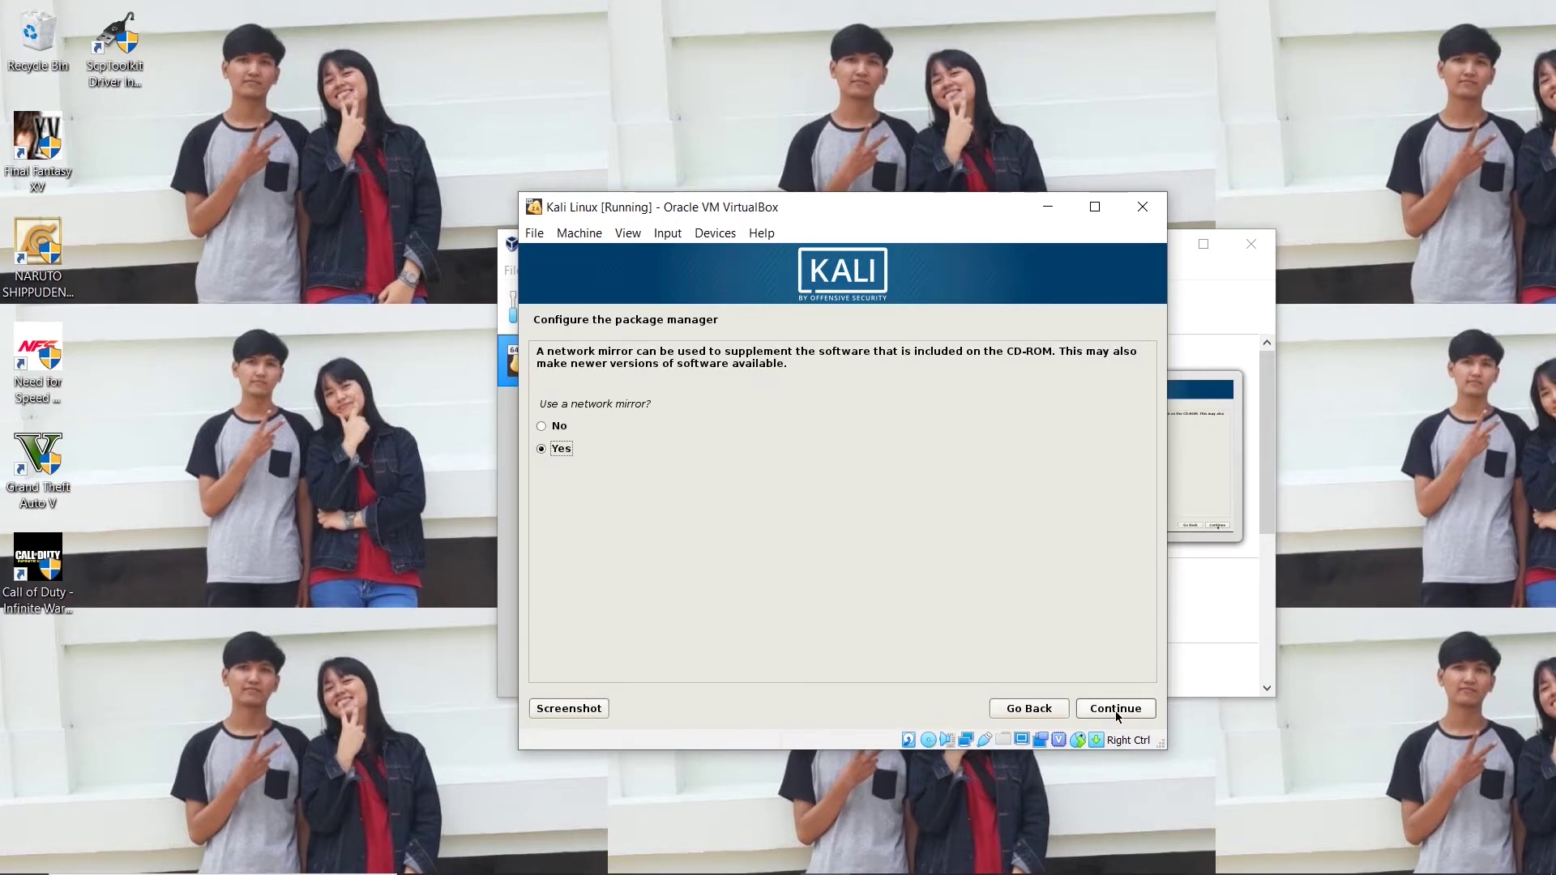
Use a network mirror with no HTTP proxy, and install GRUB to the MBR on /dev/sda.
click(1114, 708)
click(1115, 708)
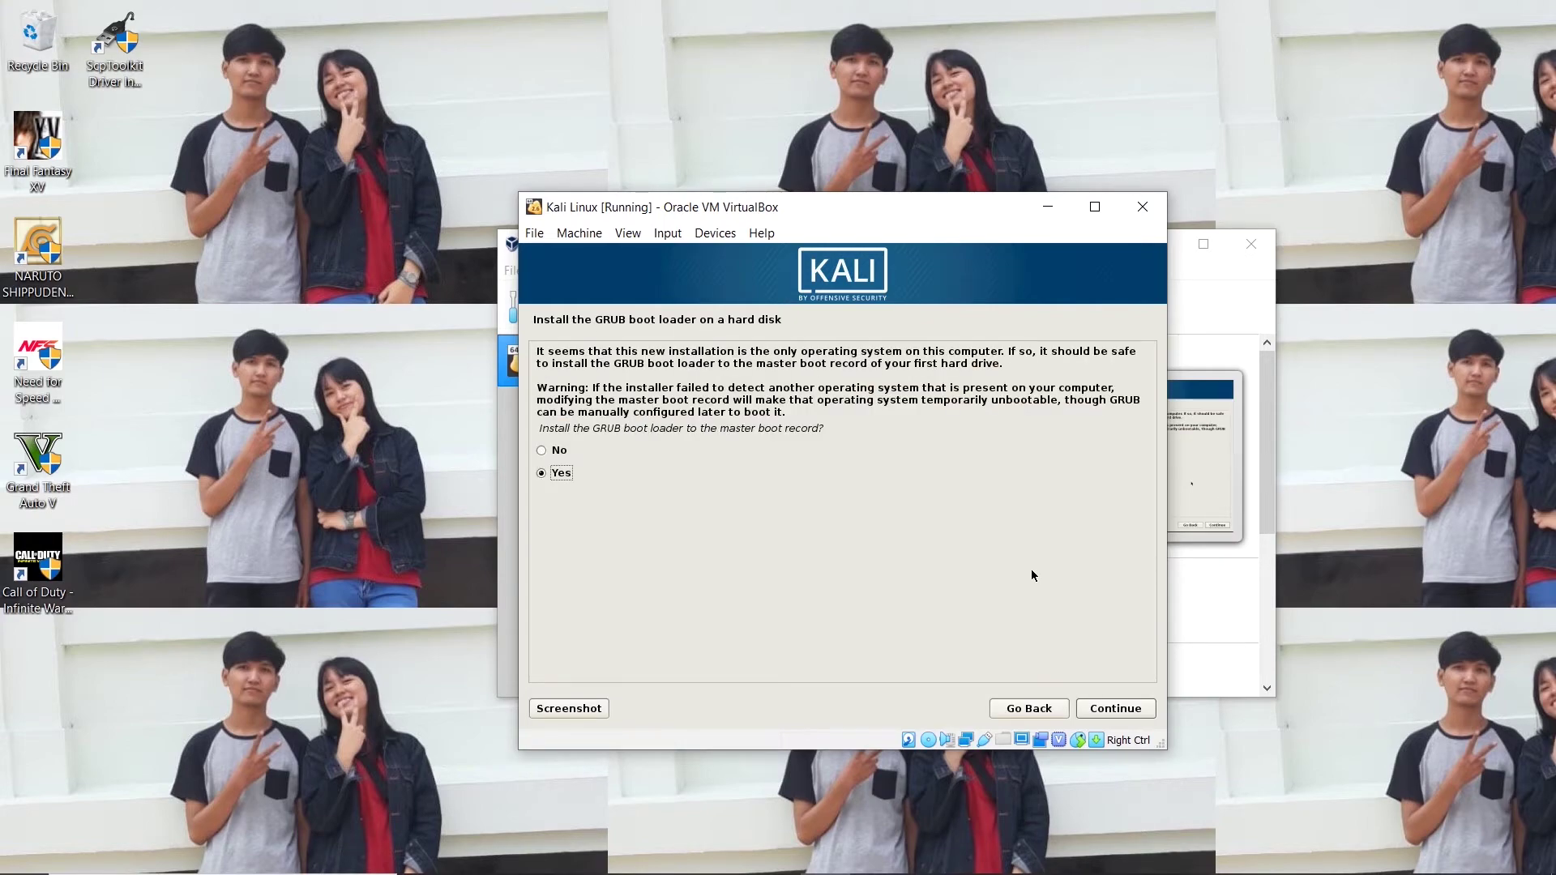
click(1101, 707)
click(894, 431)
click(1092, 711)
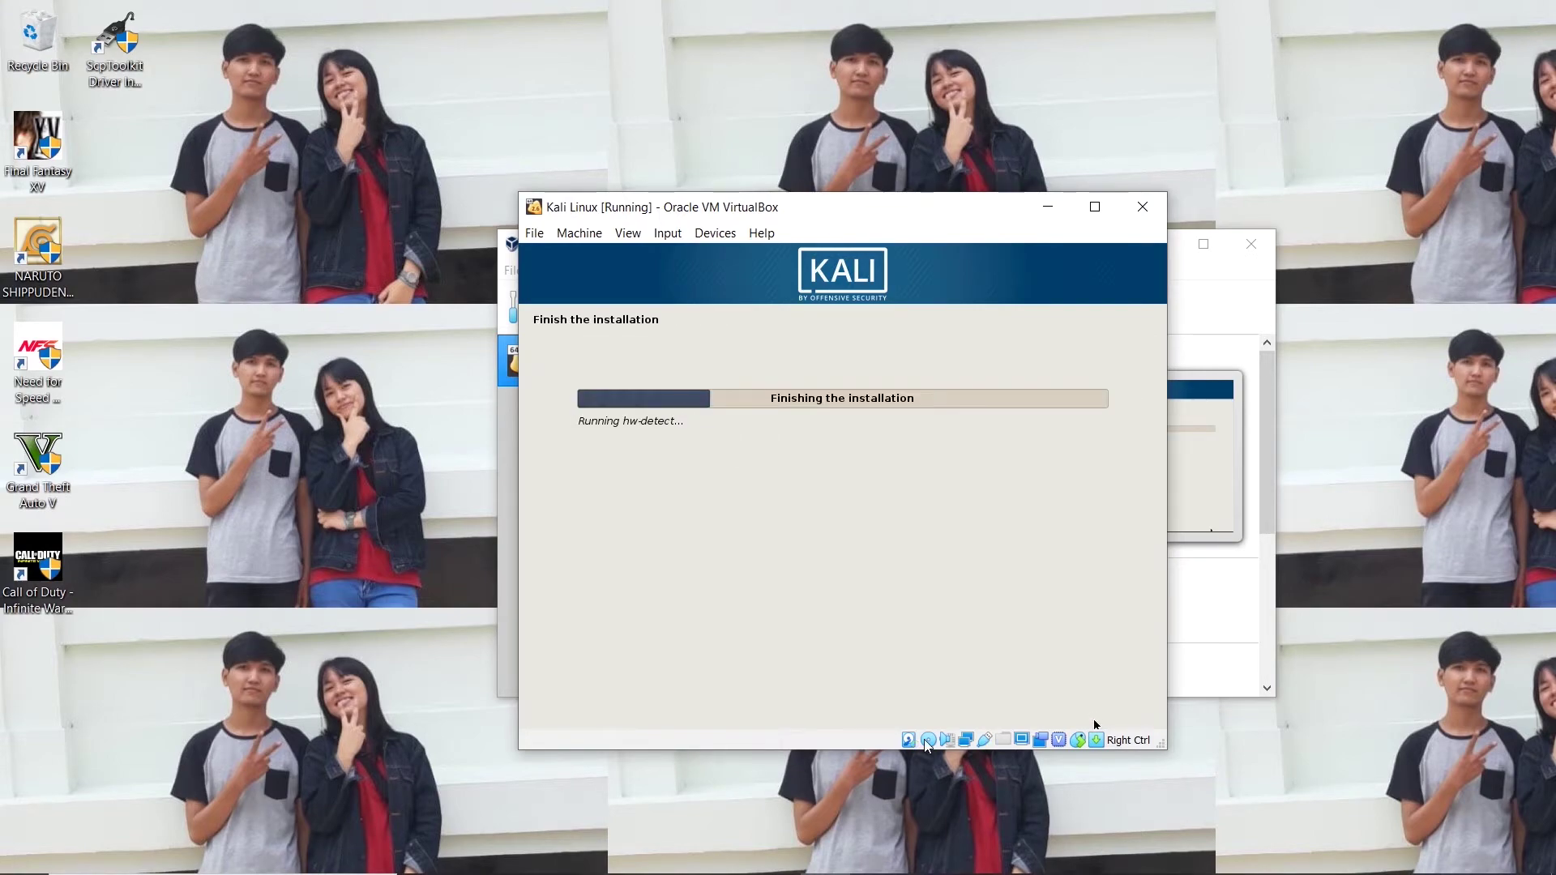
Acknowledge Installation complete and let the VM reboot to the Kali login screen.
click(1098, 707)
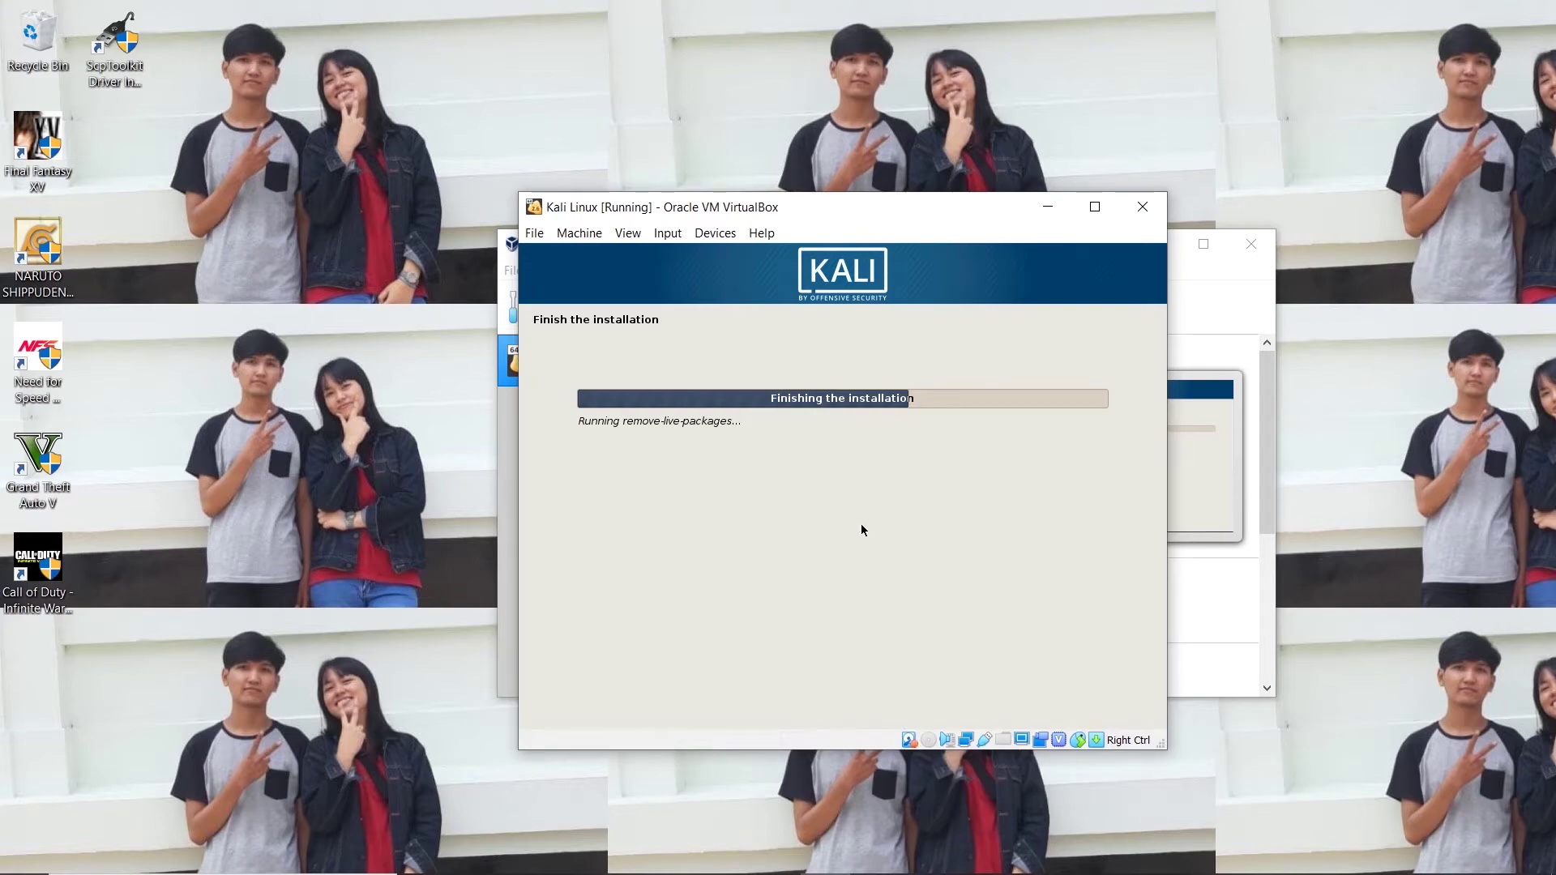
mouse_move(1354, 857)
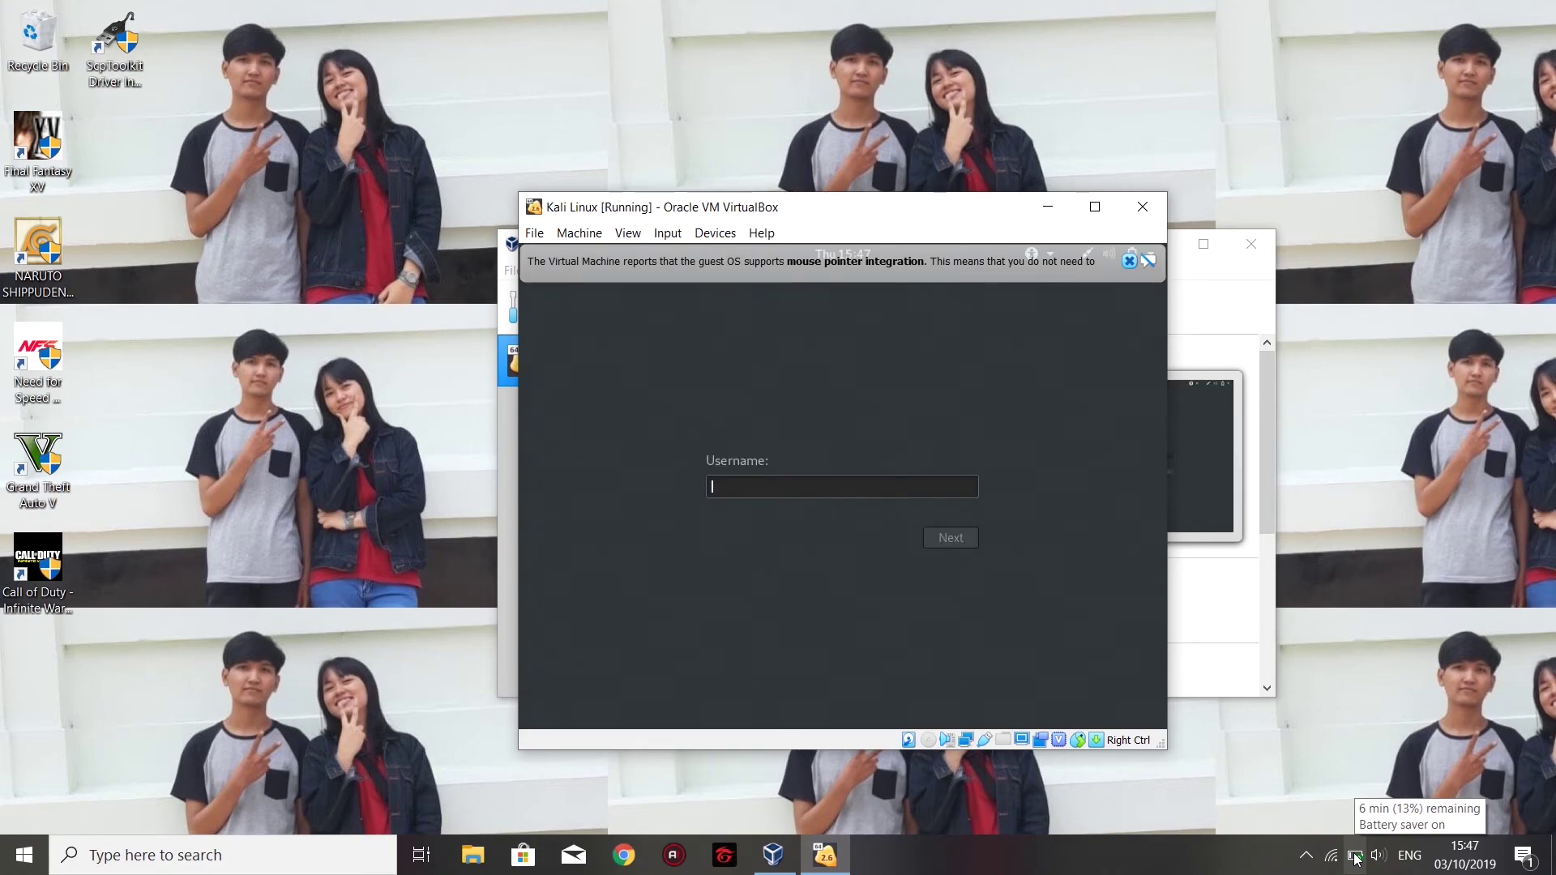
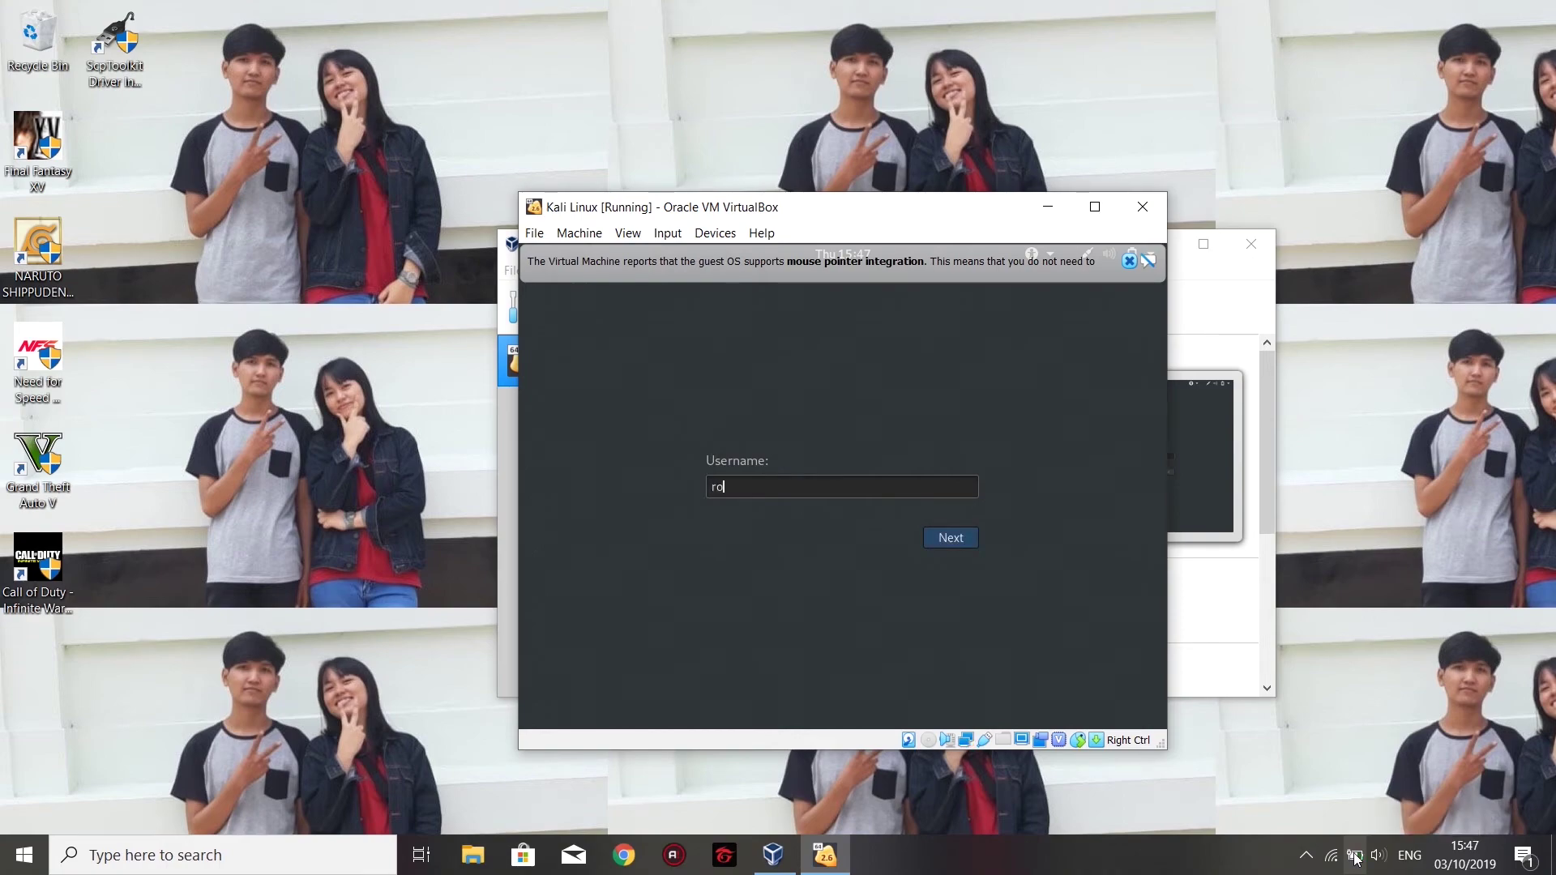
Log in to the Kali VM as user root with the account password.
key(Return)
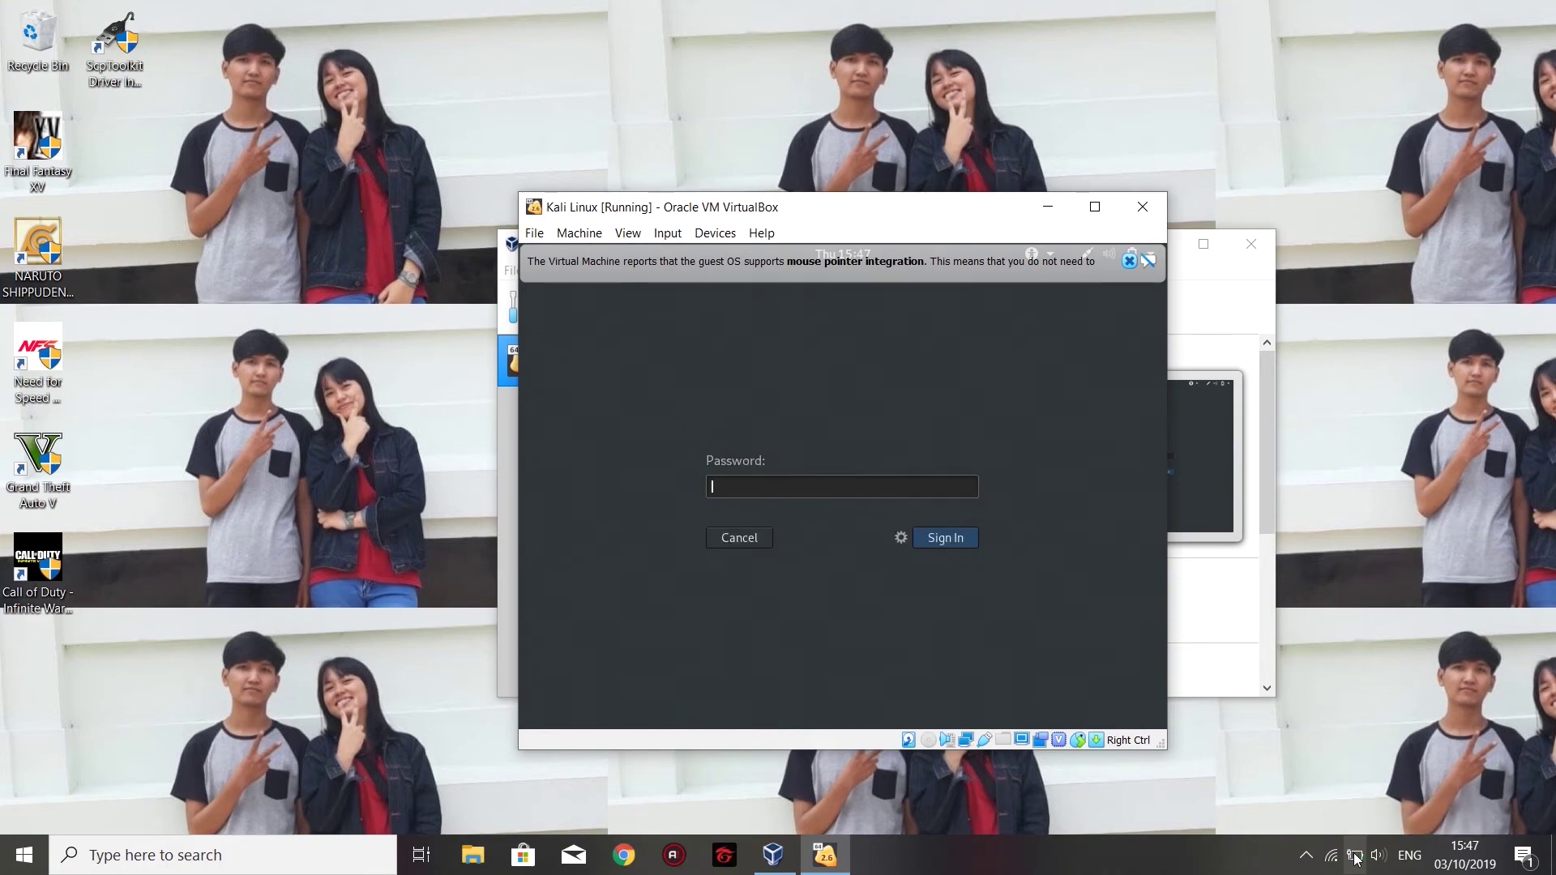
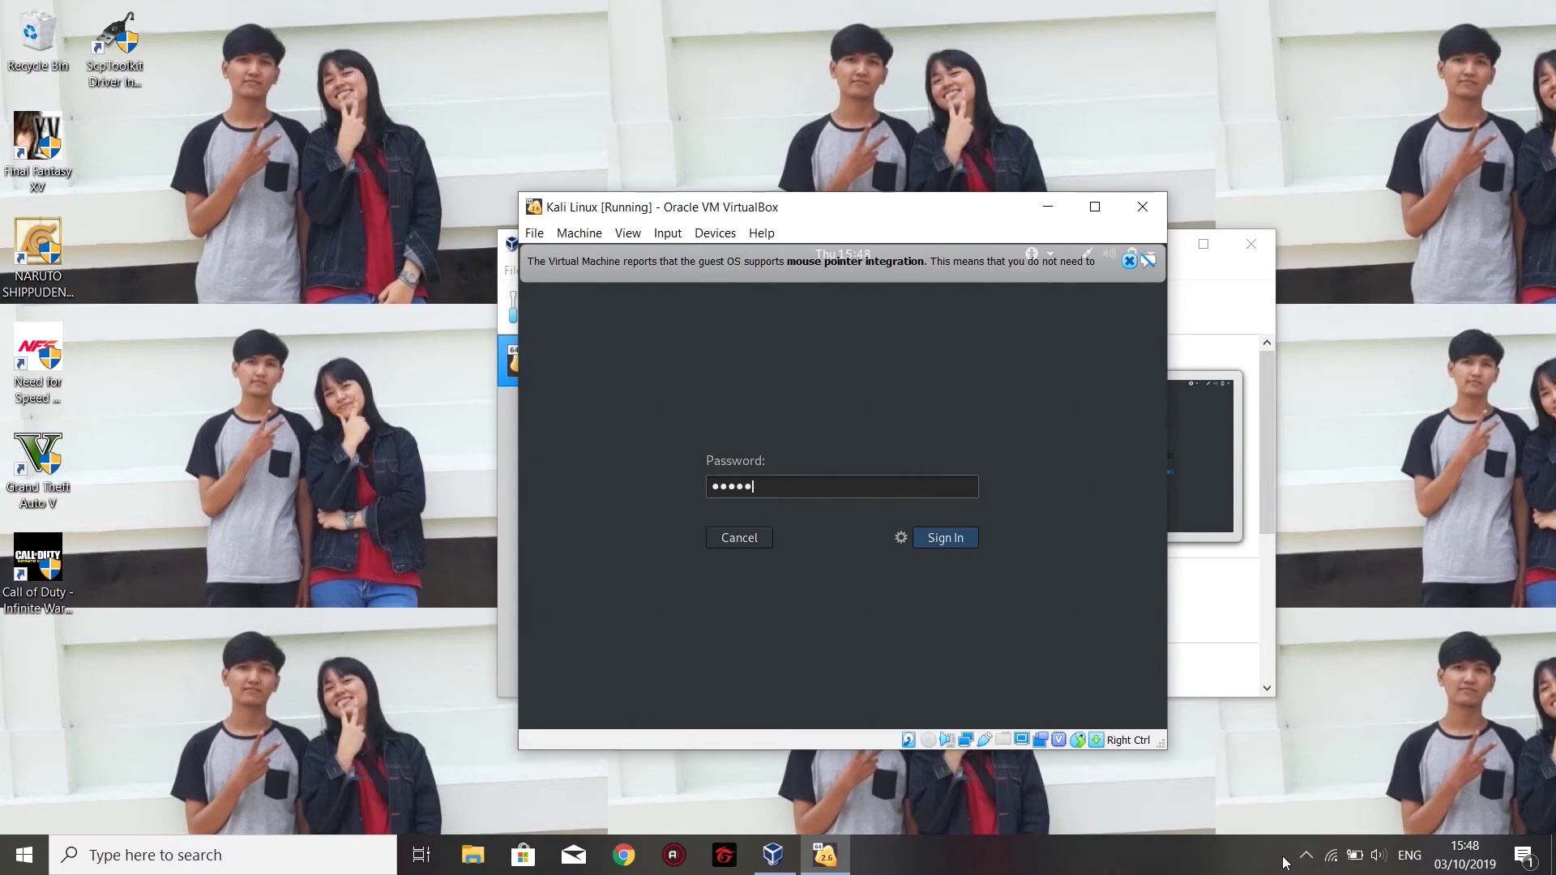
key(Return)
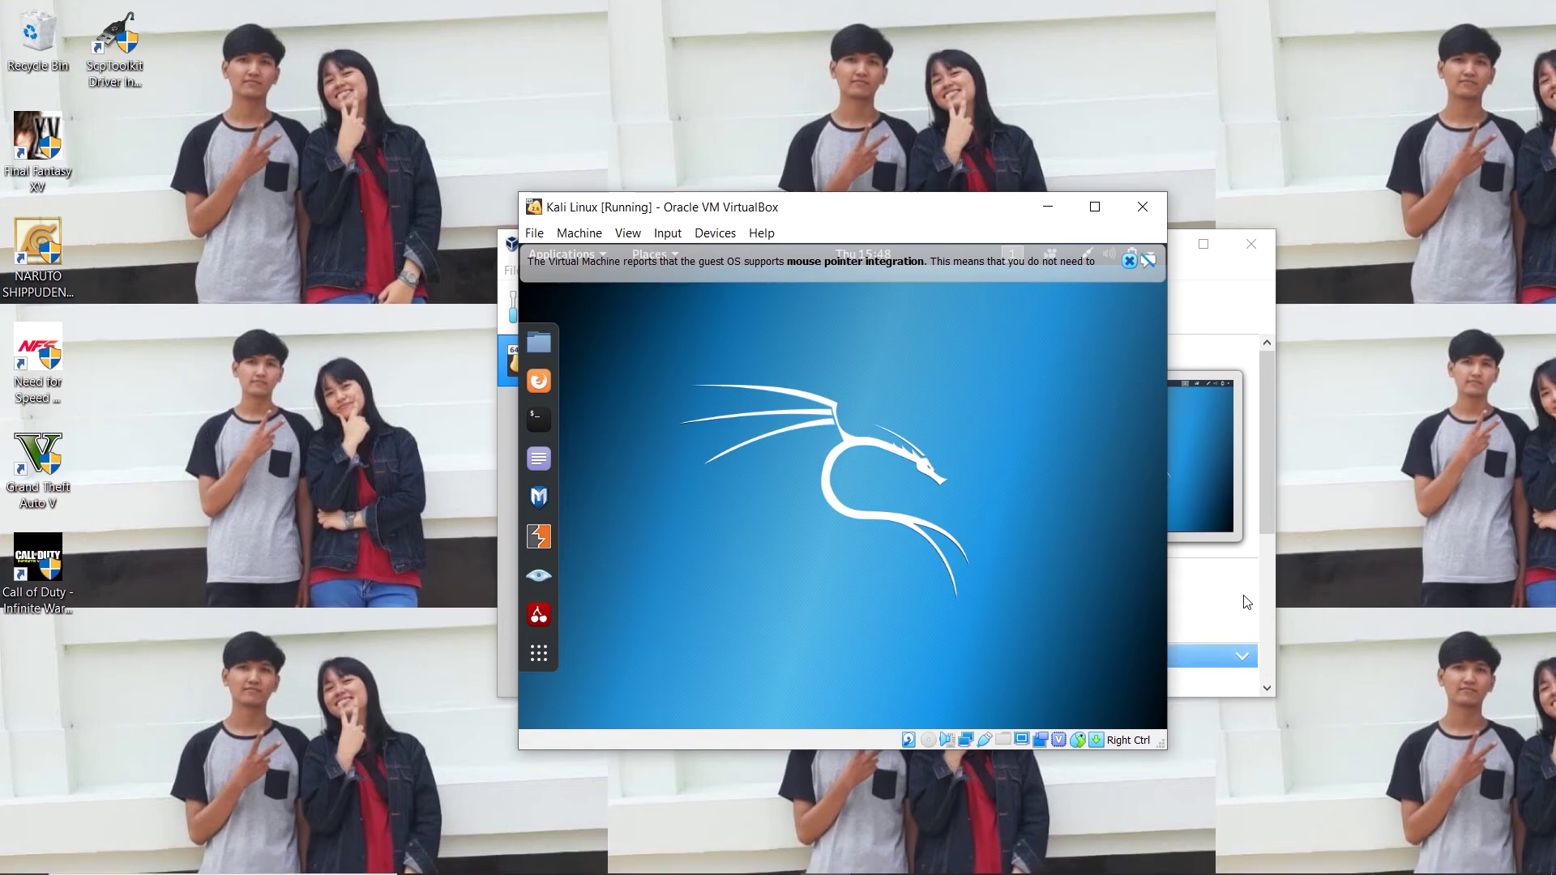
Maximize and restore the VM window, dismiss the mouse integration notice, then power off the machine.
click(1094, 207)
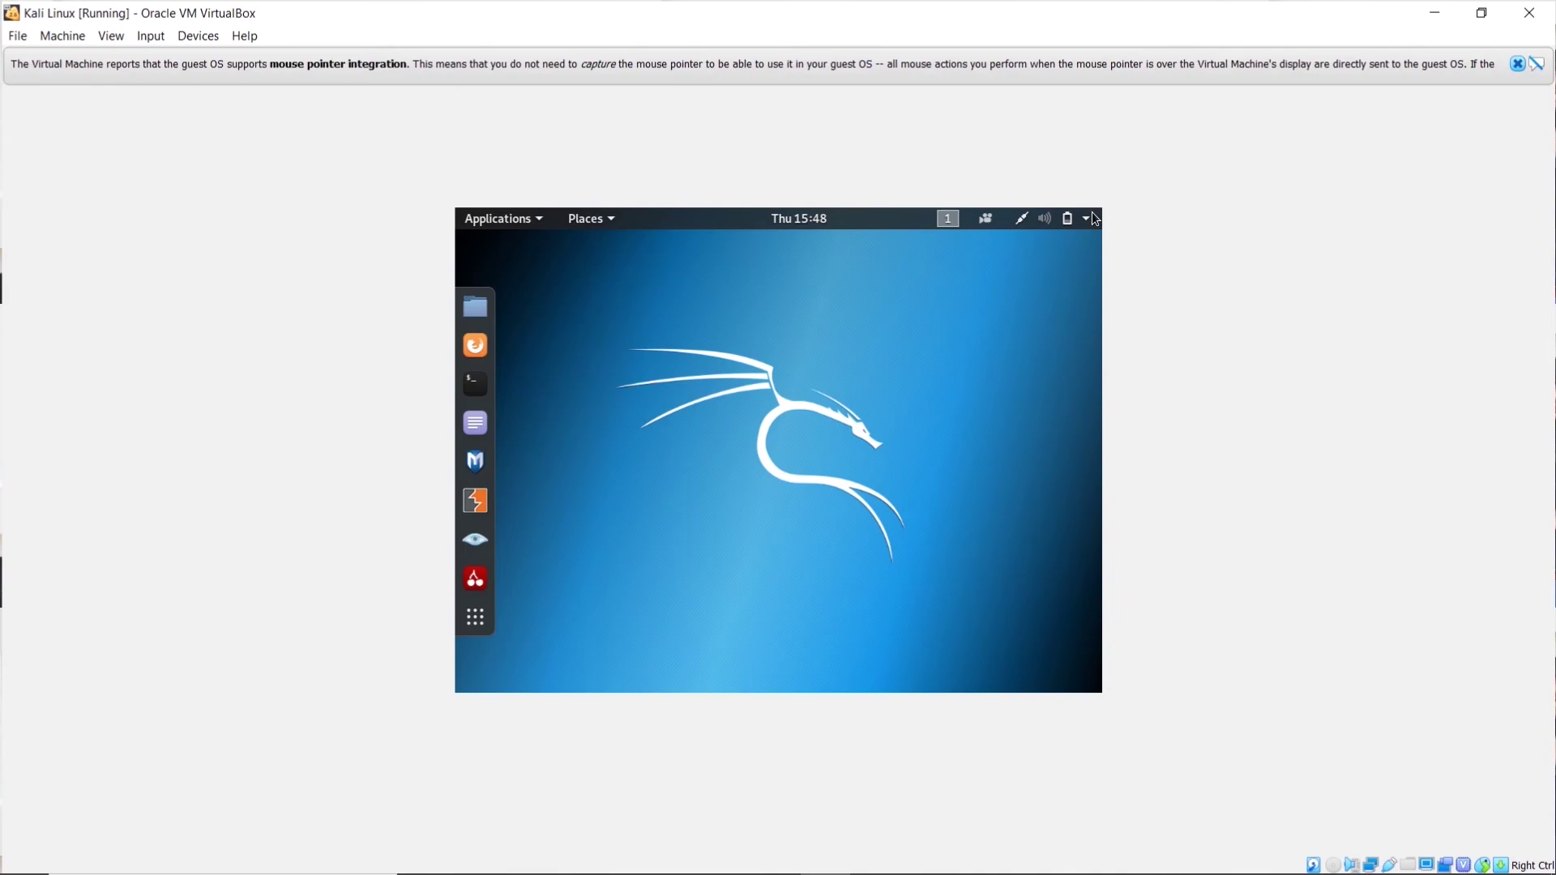
double_click(1374, 17)
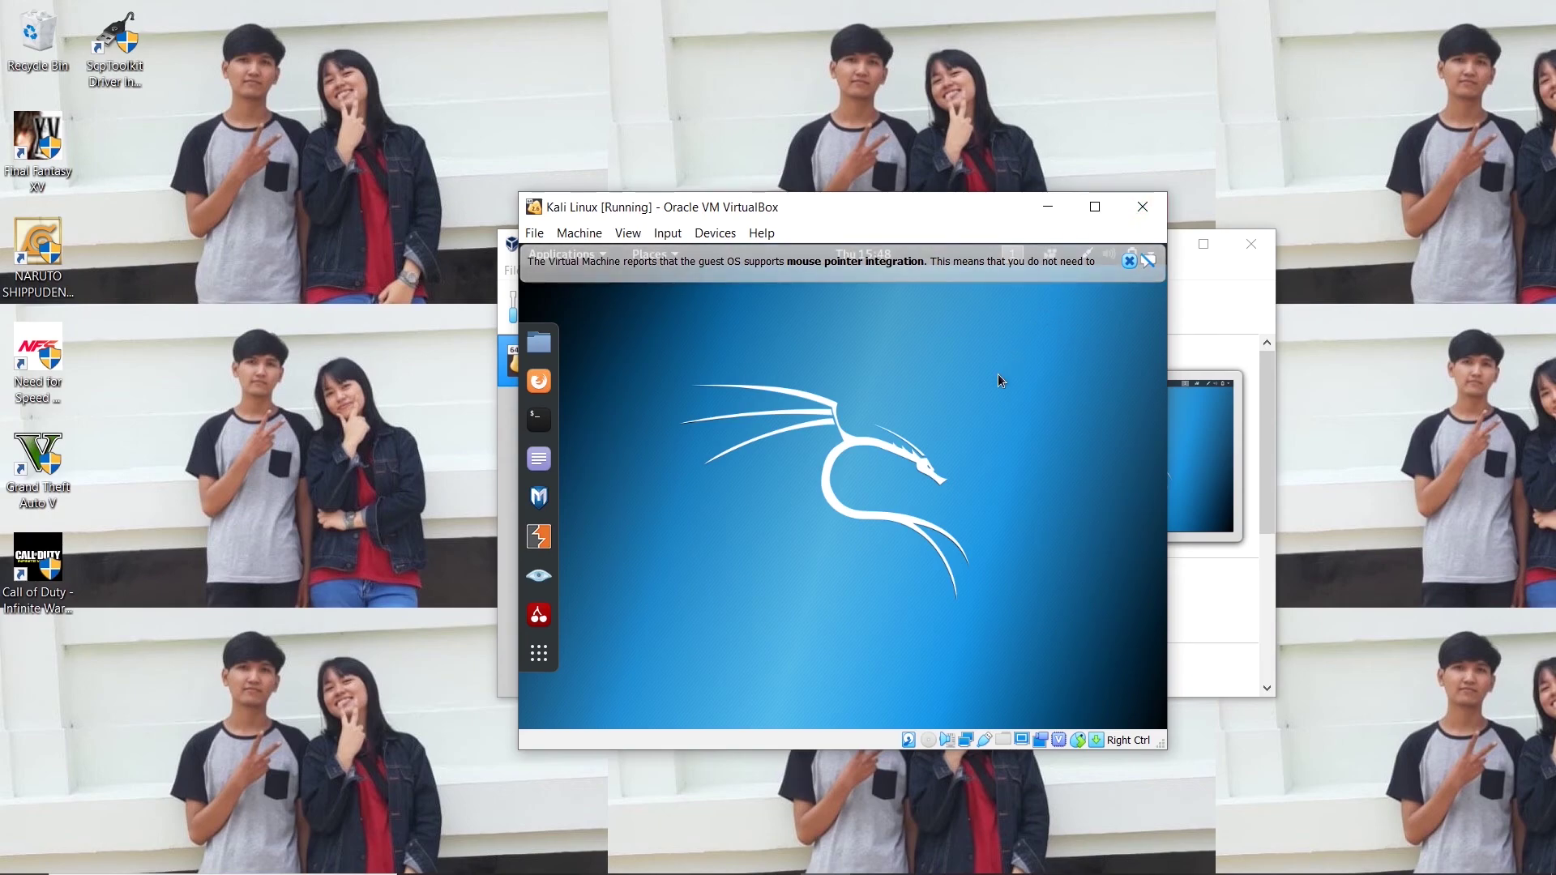
click(1134, 262)
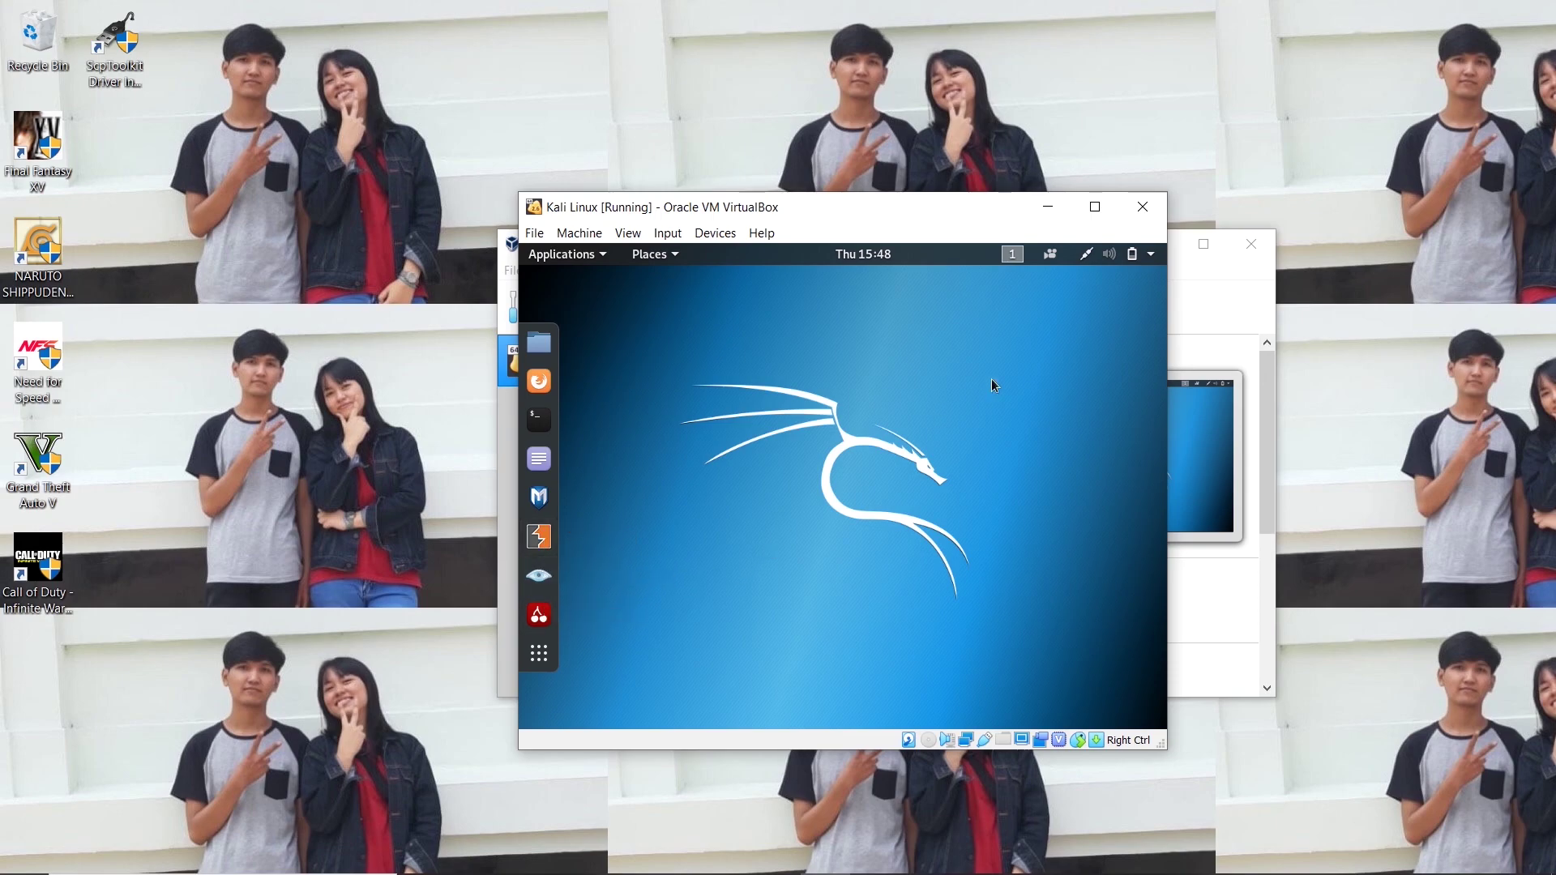
click(1153, 206)
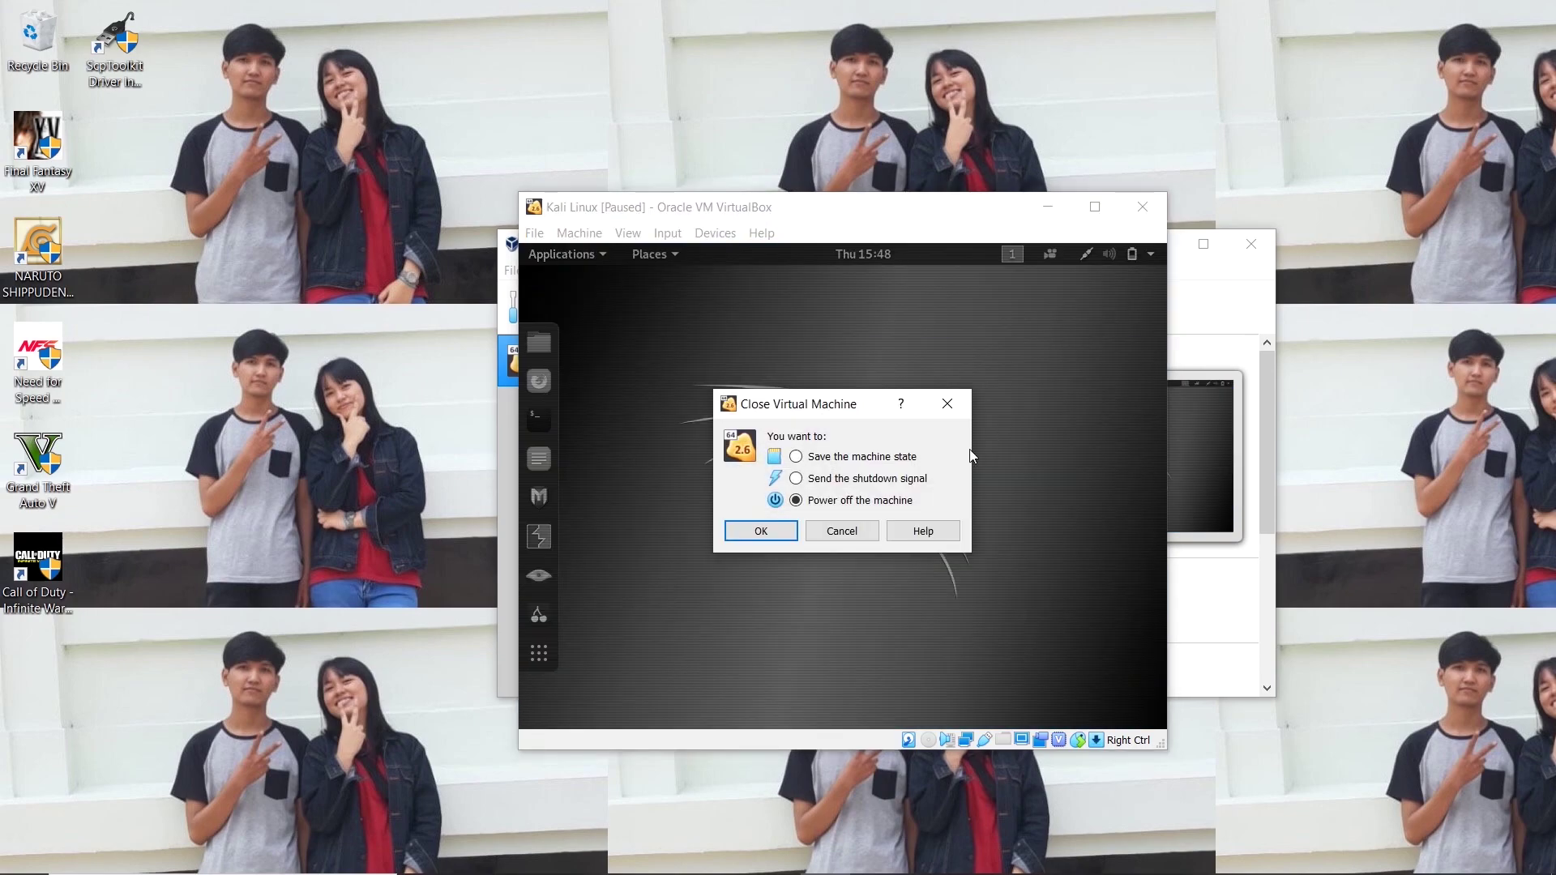
click(771, 532)
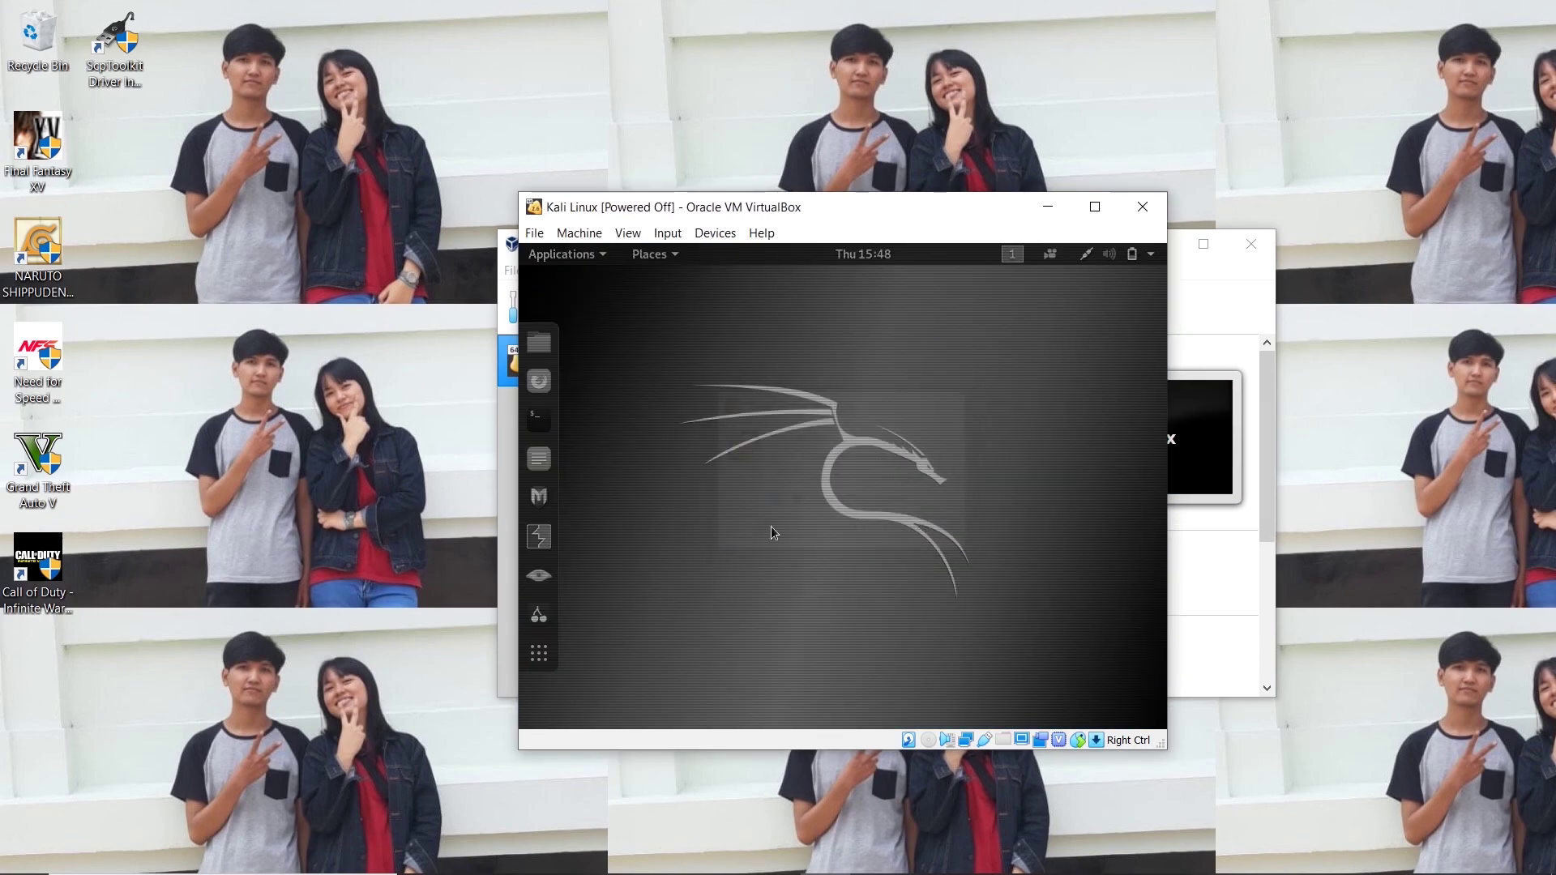